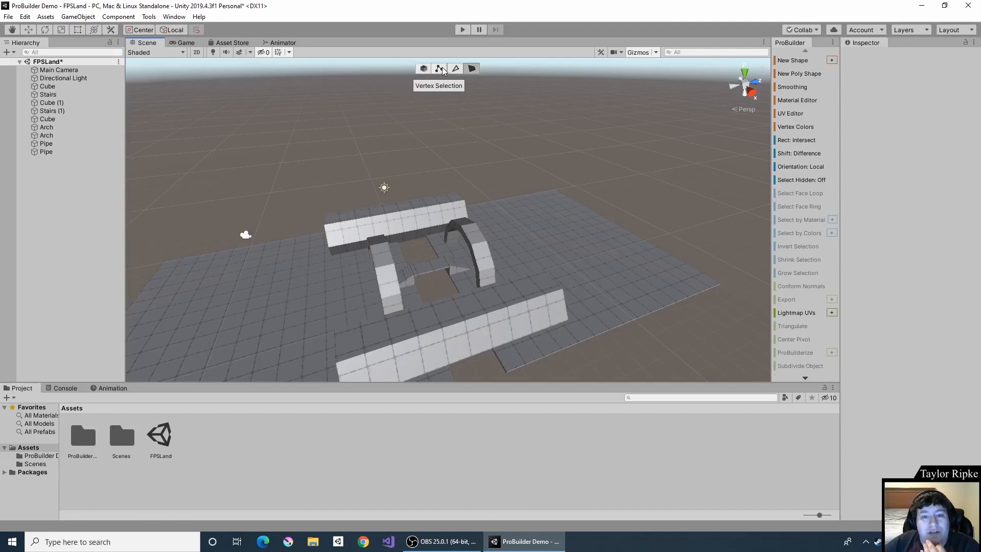
# Switch through the vertex, edge and face selection modes to compare their available ProBuilder tools
pyautogui.click(441, 69)
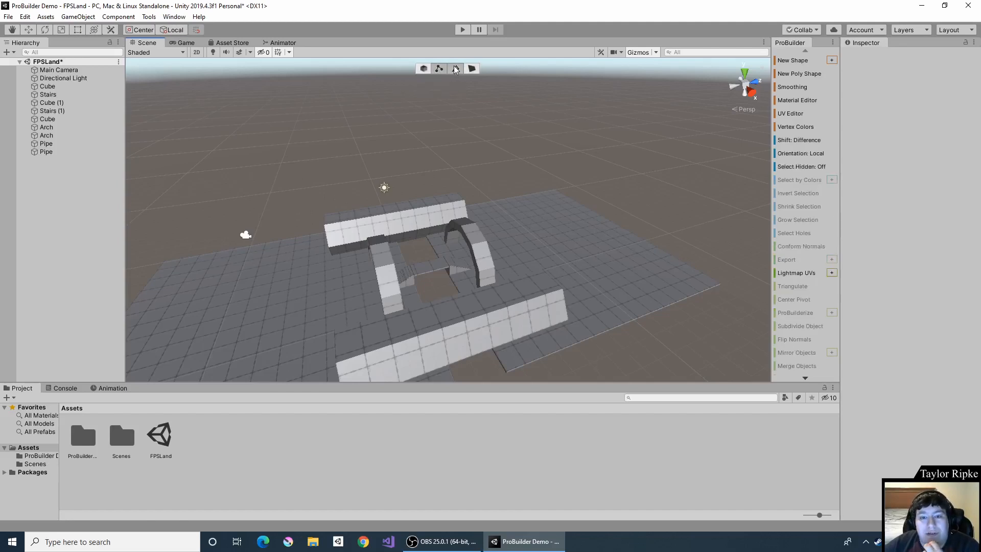
pyautogui.click(456, 69)
pyautogui.click(472, 69)
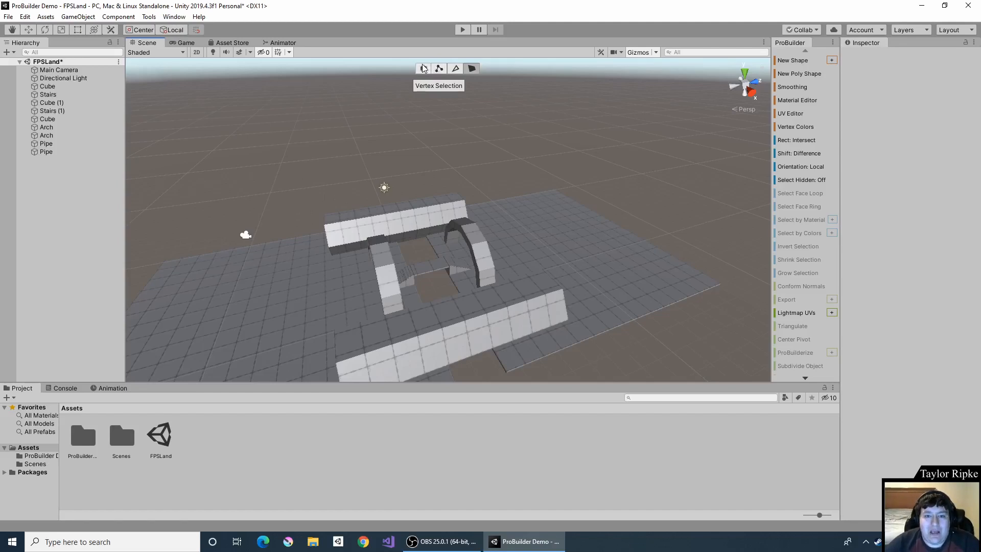
# Select the nearer arch beside the stairs in object selection mode
pyautogui.keyDown('alt'); pyautogui.moveTo(415, 188); pyautogui.dragTo(405, 206); pyautogui.keyUp('alt')
pyautogui.moveTo(404, 206); pyautogui.dragTo(490, 205, button='right')
pyautogui.scroll(10, 387, 265)
pyautogui.moveTo(379, 280); pyautogui.dragTo(434, 276, button='right')
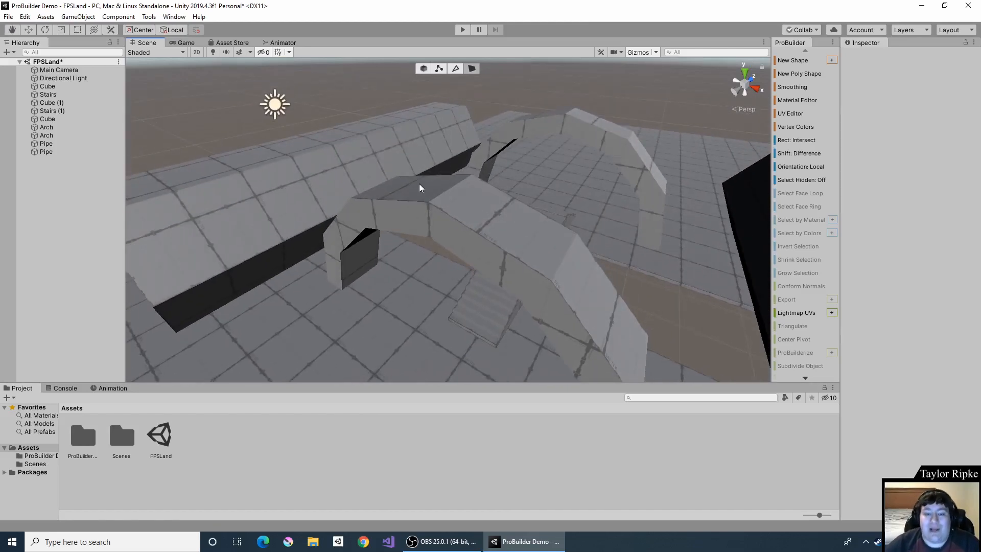
pyautogui.click(420, 70)
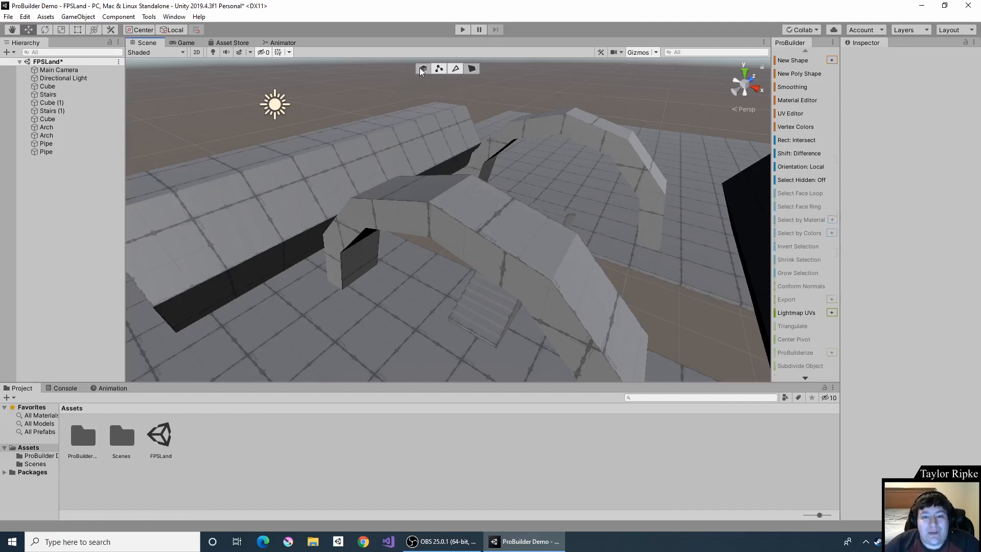
pyautogui.click(450, 192)
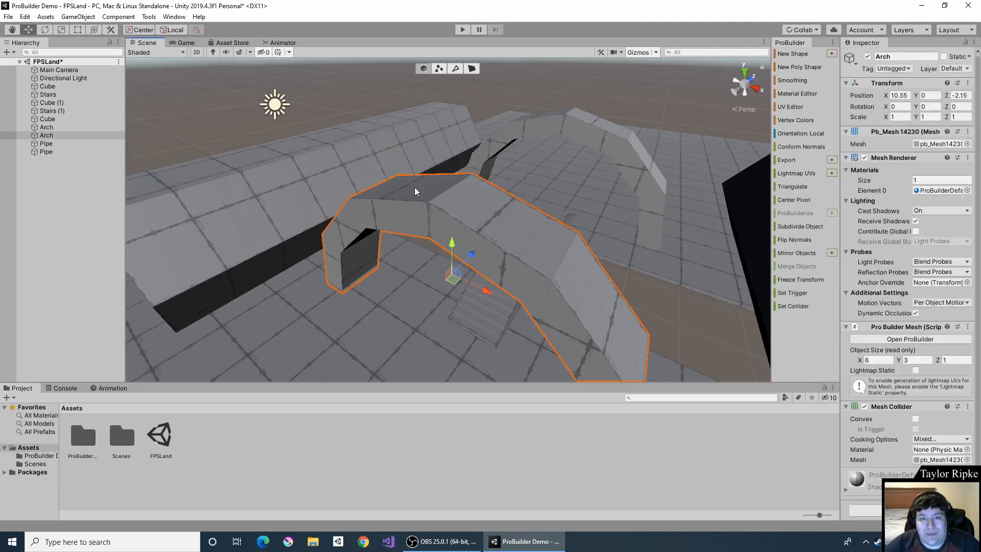
# Raise the rear top-centre vertex of the selected arch vertically, giving the object a height of about 3.32
pyautogui.click(439, 69)
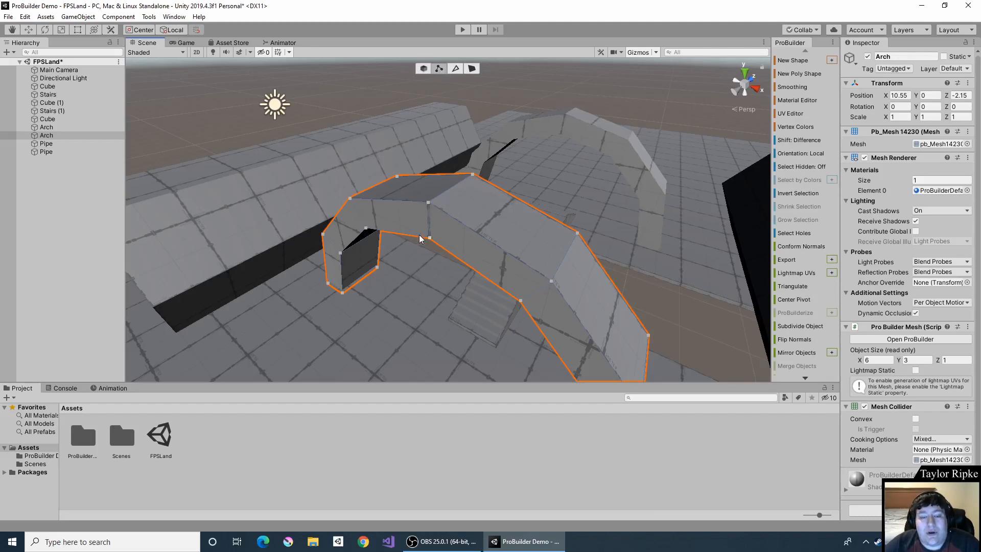
pyautogui.moveTo(452, 199); pyautogui.dragTo(446, 203, button='middle')
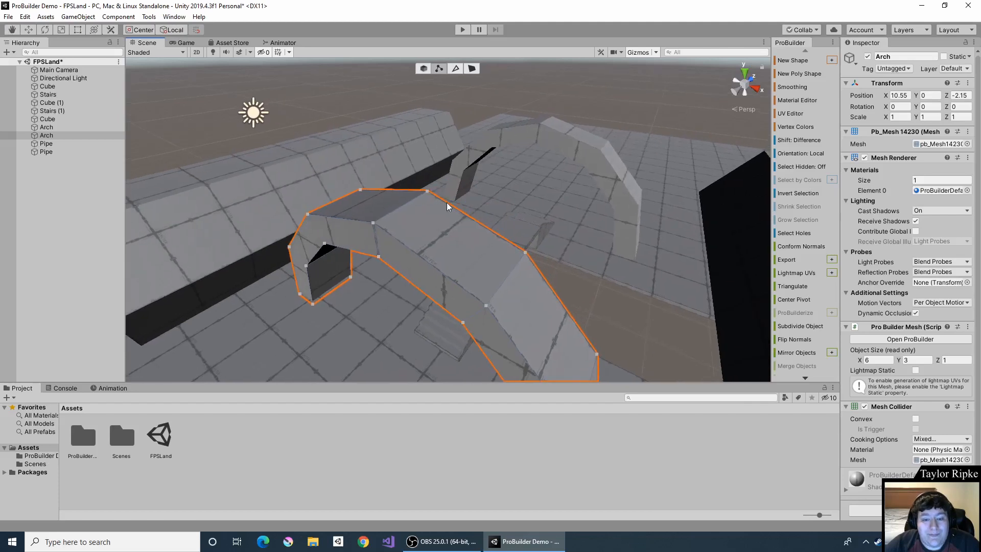
pyautogui.click(426, 190)
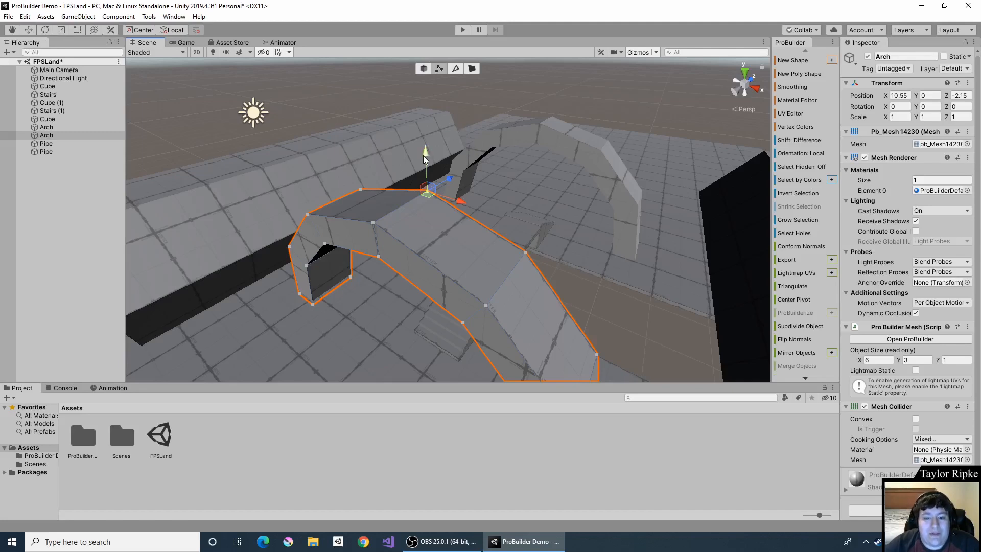
pyautogui.moveTo(424, 159); pyautogui.dragTo(424, 137)
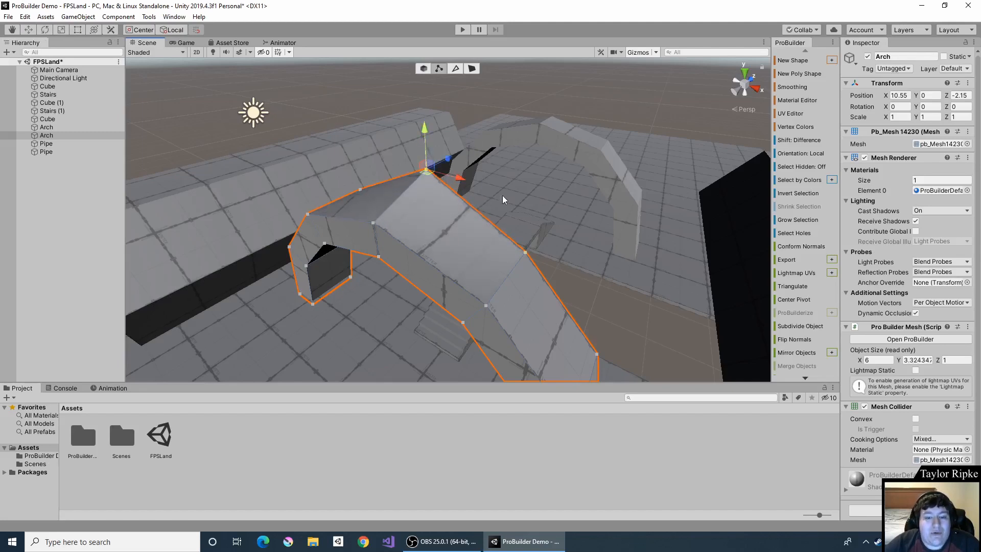
# Inspect the arch's raised peak from several angles
pyautogui.moveTo(503, 196); pyautogui.dragTo(446, 171, button='right')
pyautogui.moveTo(489, 194)
pyautogui.mouseDown(button='middle')
pyautogui.moveTo(463, 179)
pyautogui.moveTo(483, 188)
pyautogui.mouseUp(button='middle')
pyautogui.moveTo(559, 153); pyautogui.dragTo(514, 156, button='right')
pyautogui.moveTo(556, 164); pyautogui.dragTo(455, 149, button='middle')
pyautogui.moveTo(537, 155); pyautogui.dragTo(457, 146, button='right')
pyautogui.moveTo(511, 152); pyautogui.dragTo(440, 173, button='middle')
pyautogui.moveTo(520, 168); pyautogui.dragTo(564, 208, button='right')
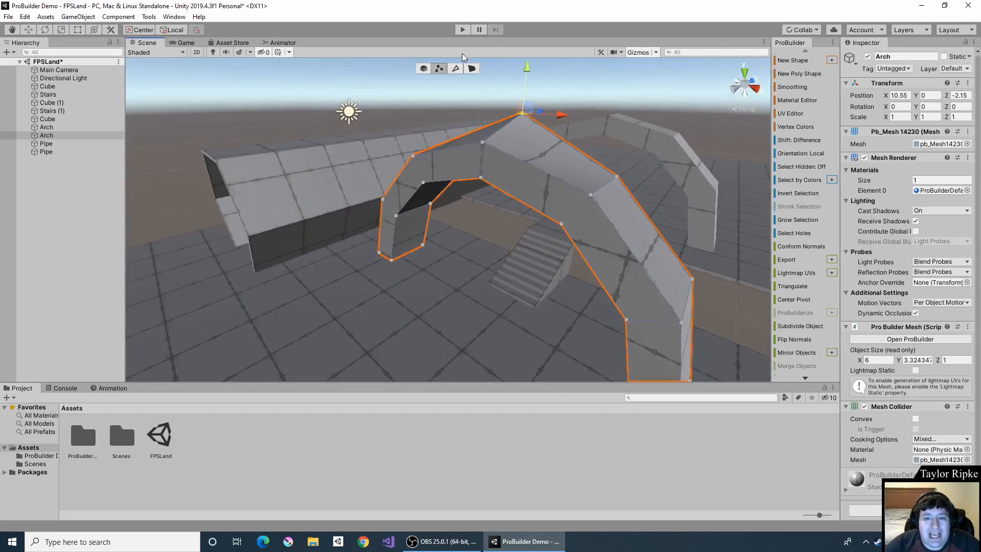
# Try lowering one front top edge of the arch and raising it together with the adjacent front top edge
pyautogui.click(455, 69)
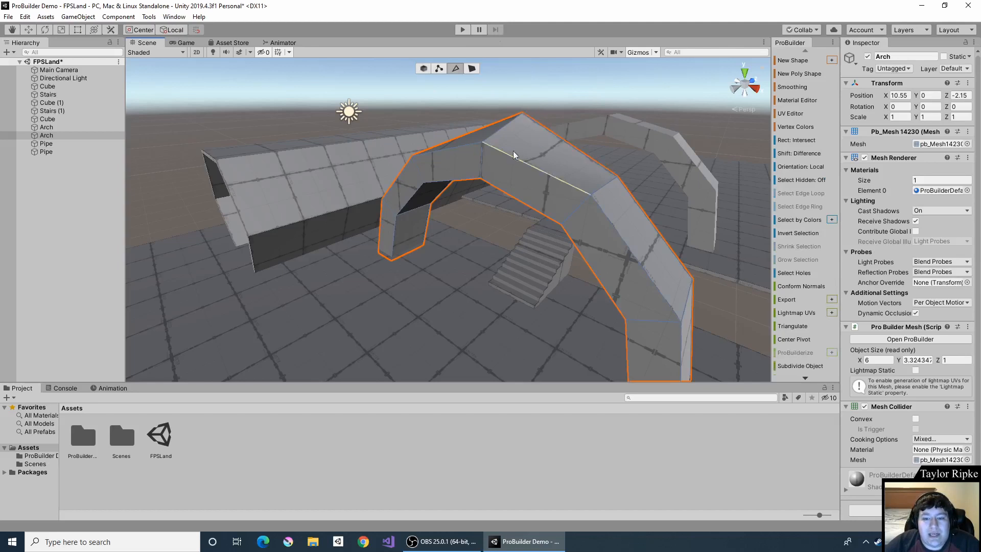
pyautogui.moveTo(525, 160); pyautogui.dragTo(540, 148, button='right')
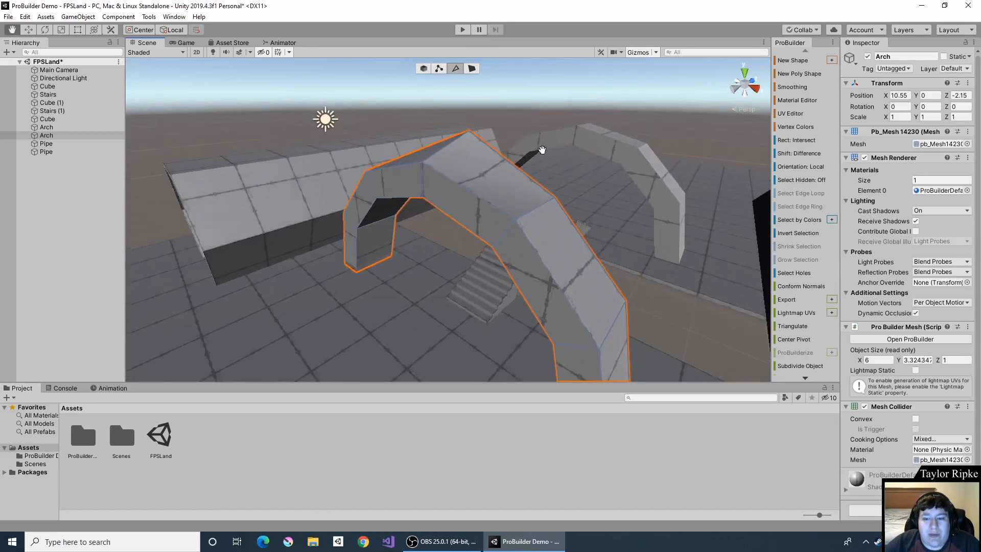
pyautogui.click(466, 189)
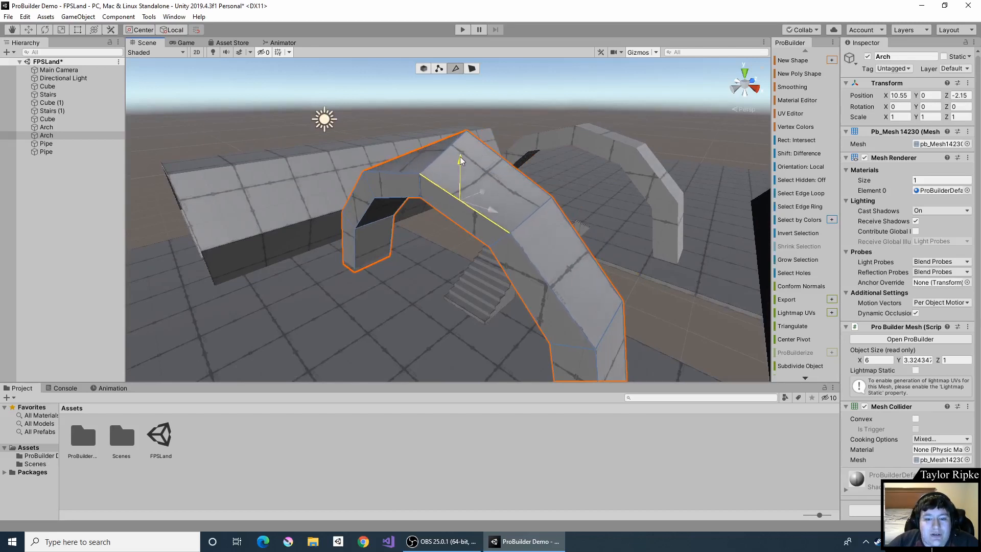
pyautogui.moveTo(460, 156); pyautogui.dragTo(497, 189, button='right')
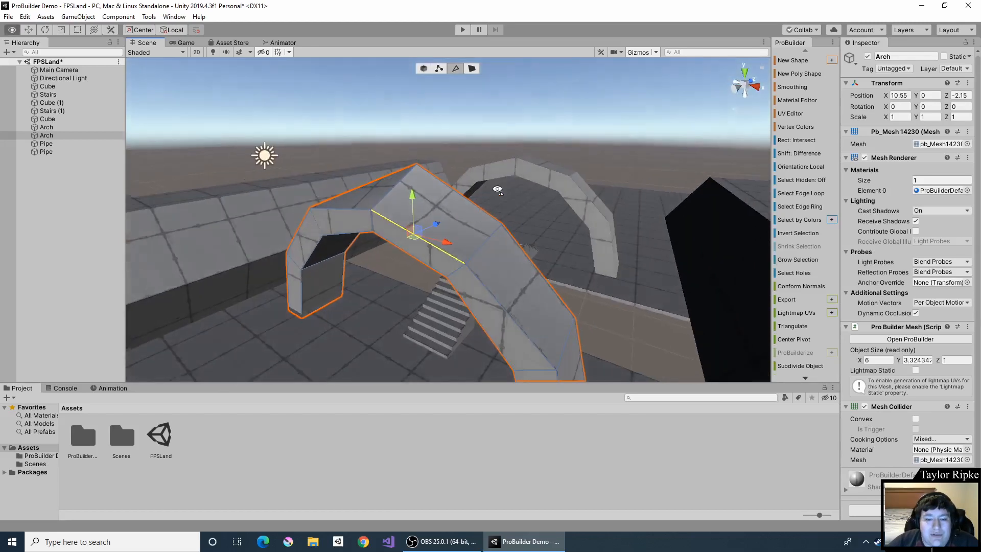
pyautogui.press('shift')
pyautogui.keyDown('shift'); pyautogui.click(353, 208); pyautogui.keyUp('shift')
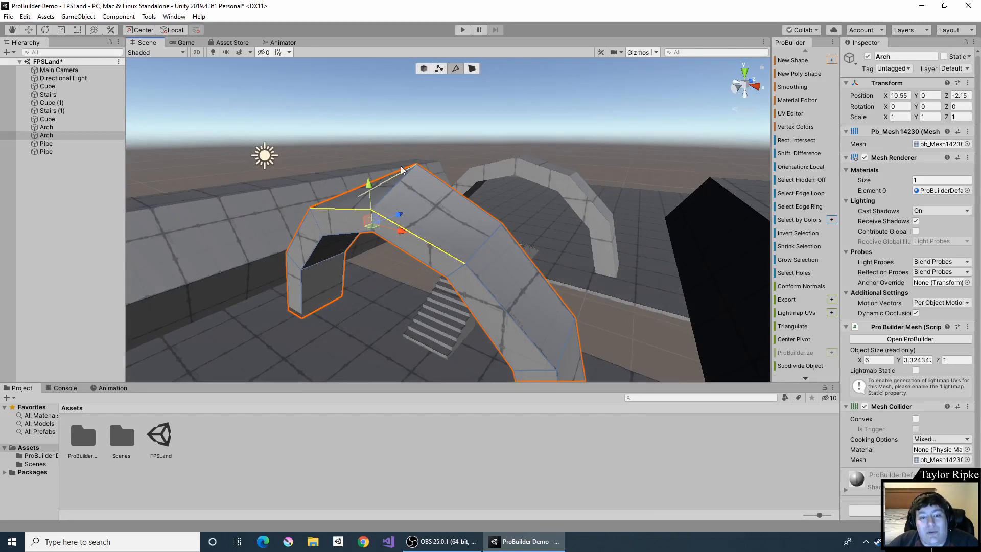
pyautogui.moveTo(368, 183)
pyautogui.mouseDown()
pyautogui.moveTo(369, 195)
pyautogui.moveTo(372, 171)
pyautogui.mouseUp()
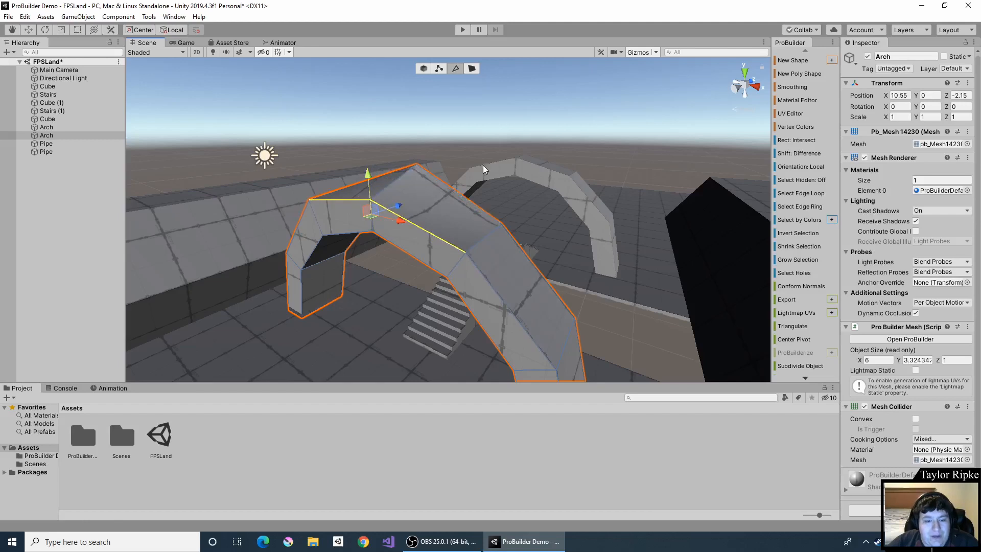
# Undo the moves made to the arch's front top edges
pyautogui.hotkey('ctrl', 'z')
pyautogui.hotkey('ctrl', 'z')
pyautogui.hotkey('ctrl', 'z')
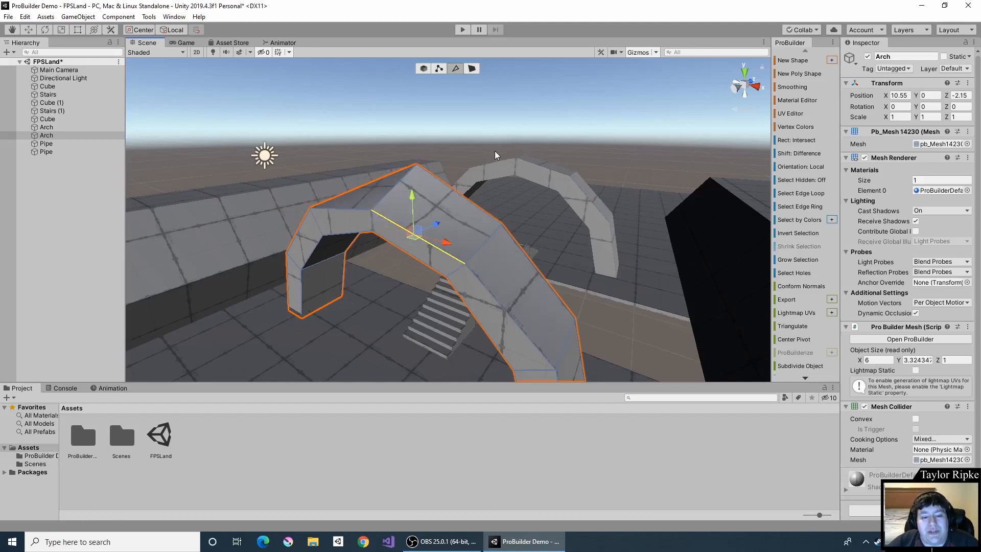
pyautogui.hotkey('ctrl', 'z')
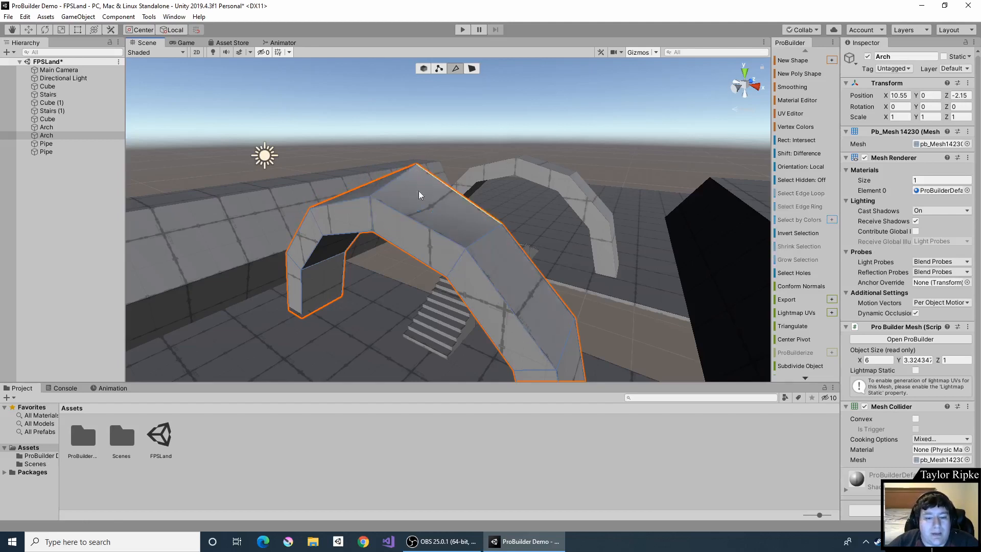
# Lower the two front top edges of the arch together so its roof slopes down toward the front
pyautogui.moveTo(411, 218); pyautogui.dragTo(500, 176, button='middle')
pyautogui.click(546, 130)
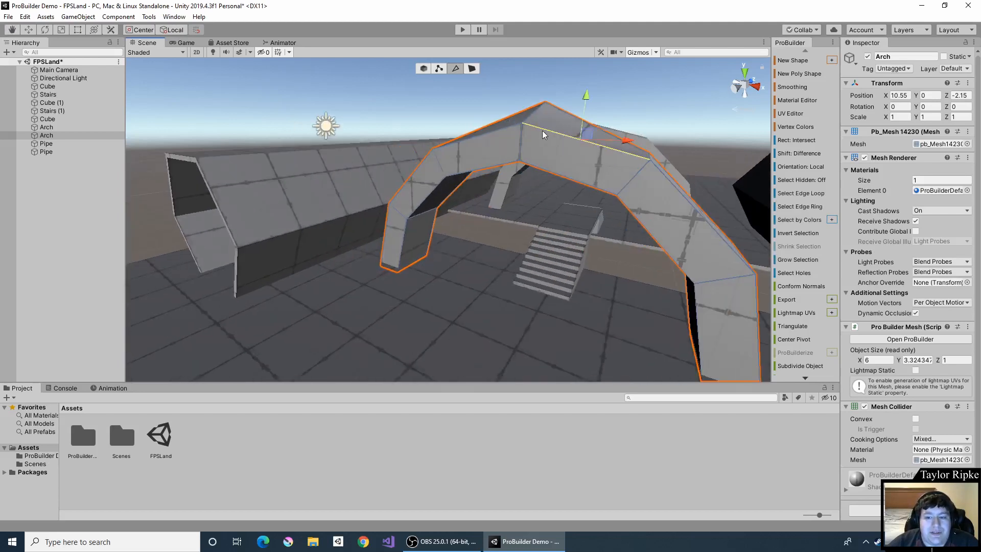
pyautogui.keyDown('shift'); pyautogui.click(488, 131); pyautogui.keyUp('shift')
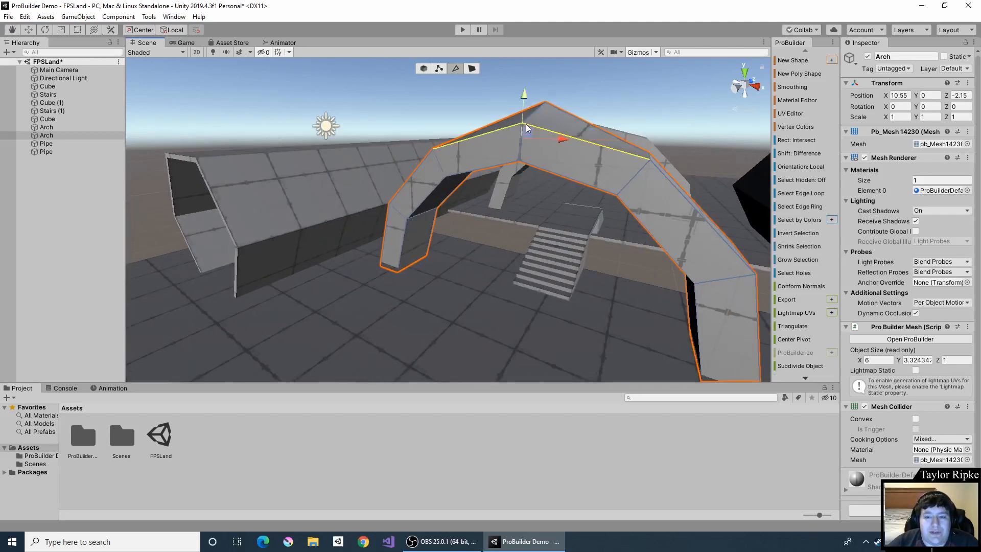
pyautogui.press('f')
pyautogui.moveTo(478, 155); pyautogui.dragTo(544, 210)
pyautogui.moveTo(576, 193); pyautogui.dragTo(588, 217, button='right')
pyautogui.moveTo(551, 200); pyautogui.dragTo(537, 259, button='middle')
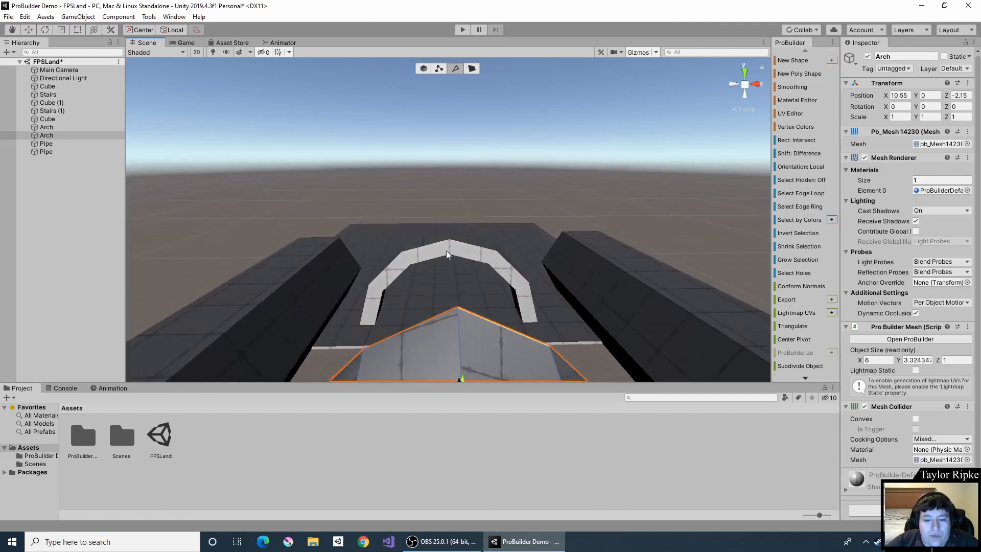
pyautogui.moveTo(433, 262); pyautogui.dragTo(464, 195, button='middle')
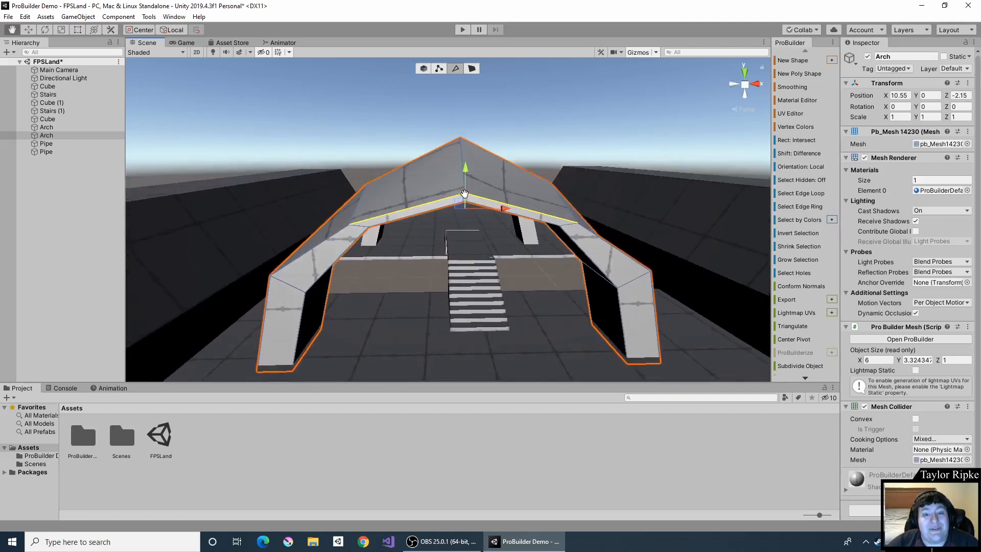
# Push one narrow front face at the arch's peak slightly inward along its depth, using face selection
pyautogui.click(473, 68)
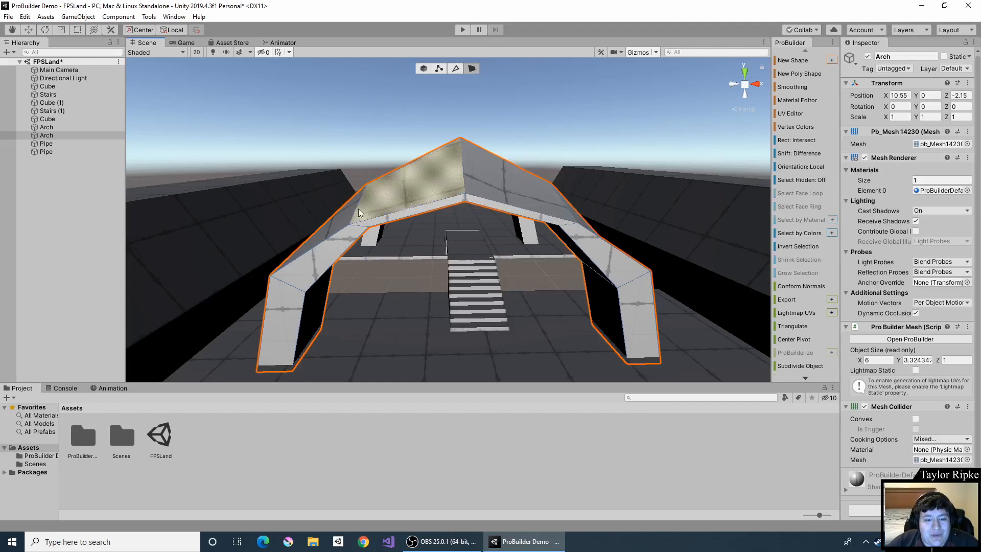
pyautogui.moveTo(459, 202); pyautogui.dragTo(411, 230, button='right')
pyautogui.click(468, 174)
pyautogui.moveTo(554, 168); pyautogui.dragTo(508, 191, button='middle')
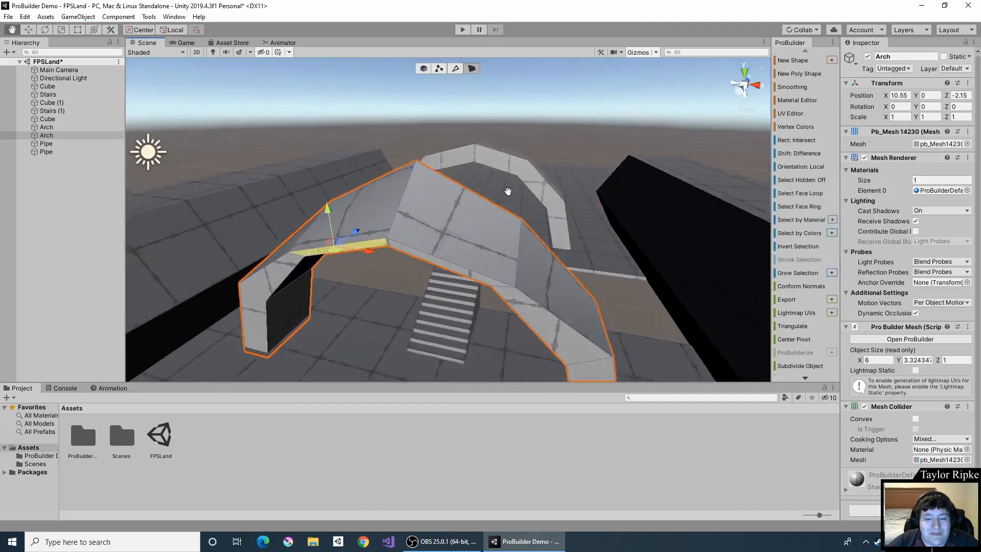
pyautogui.moveTo(508, 191); pyautogui.dragTo(452, 198, button='right')
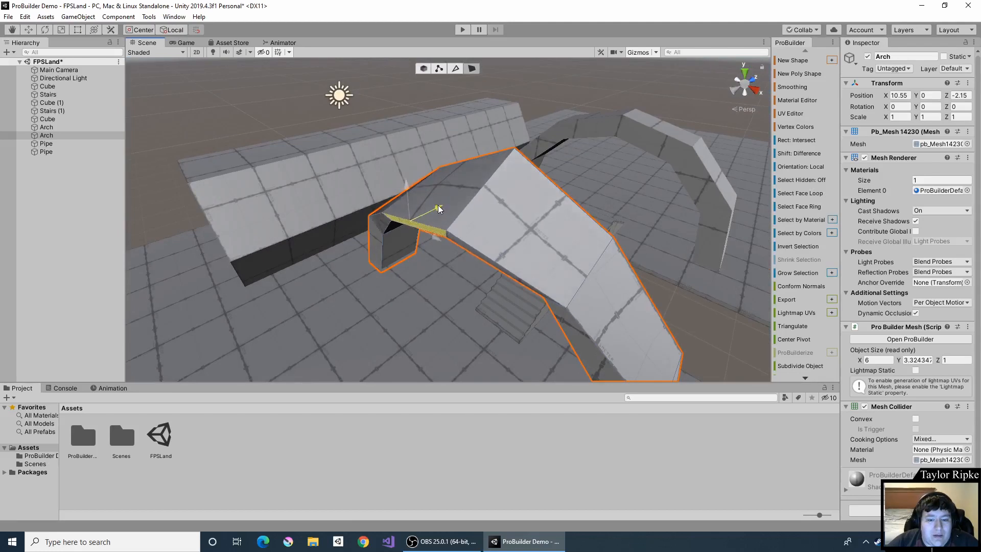
pyautogui.moveTo(437, 204); pyautogui.dragTo(457, 203)
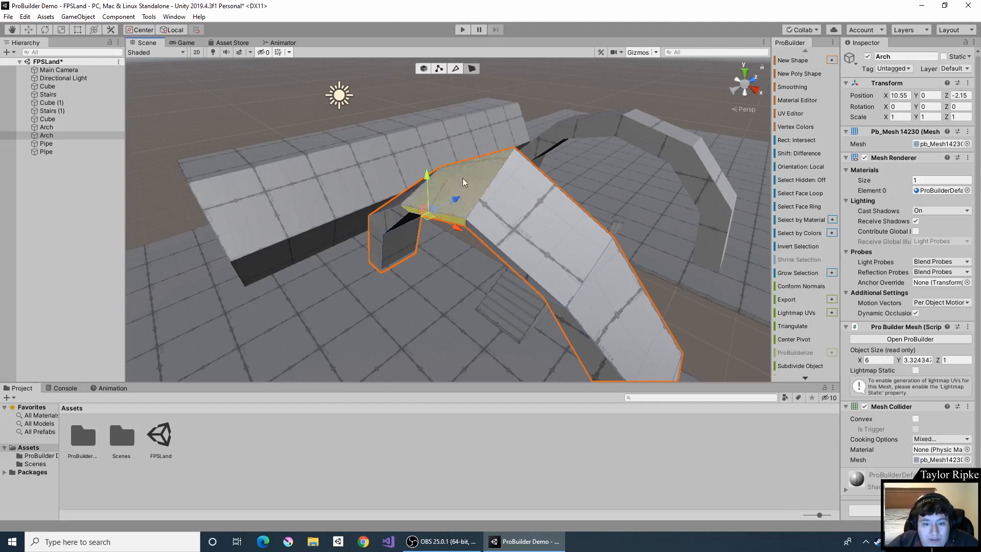
# Try pulling the same front face far outward to an object depth of about 2.21, and undo it
pyautogui.moveTo(454, 199); pyautogui.dragTo(397, 226)
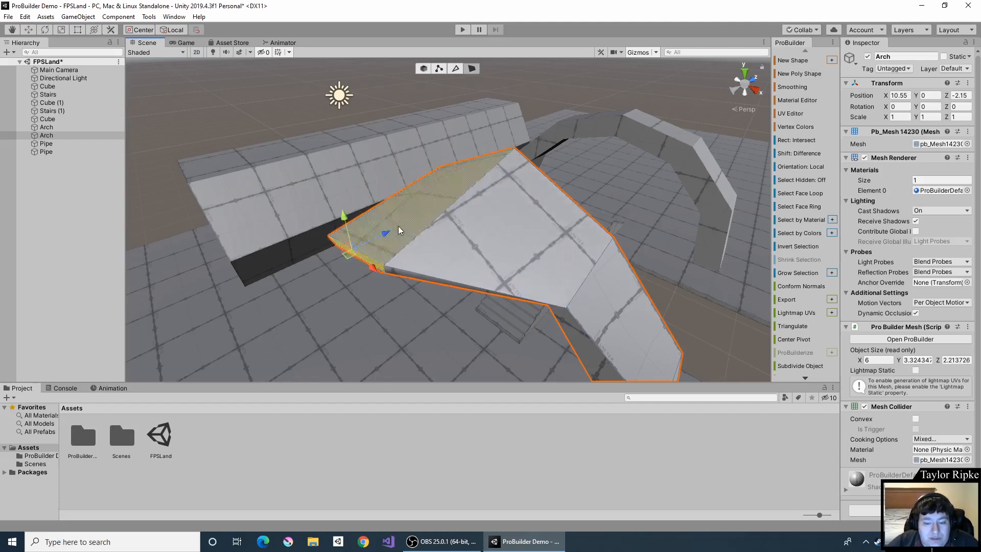
pyautogui.hotkey('ctrl', 'z')
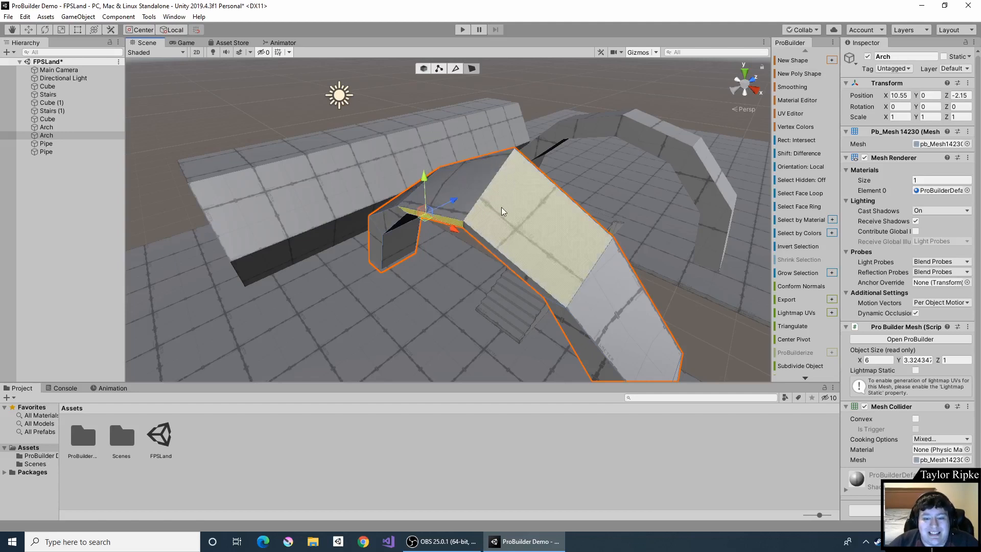
# Examine the reshaped arch from the front and from farther away, together with the surrounding pipes
pyautogui.moveTo(501, 206); pyautogui.dragTo(583, 181, button='right')
pyautogui.moveTo(459, 258); pyautogui.dragTo(557, 205, button='middle')
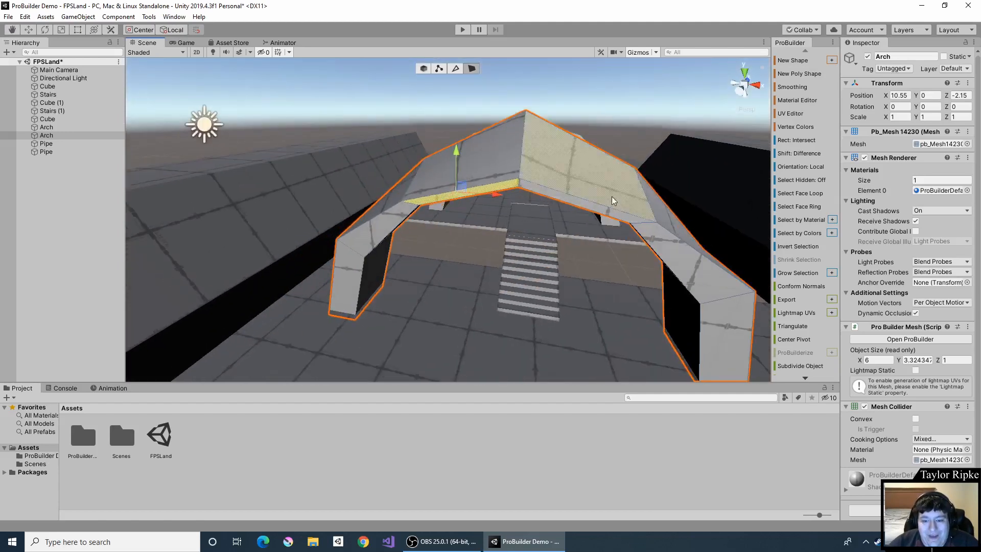
pyautogui.moveTo(611, 196); pyautogui.dragTo(627, 226, button='right')
pyautogui.scroll(-3, 634, 229)
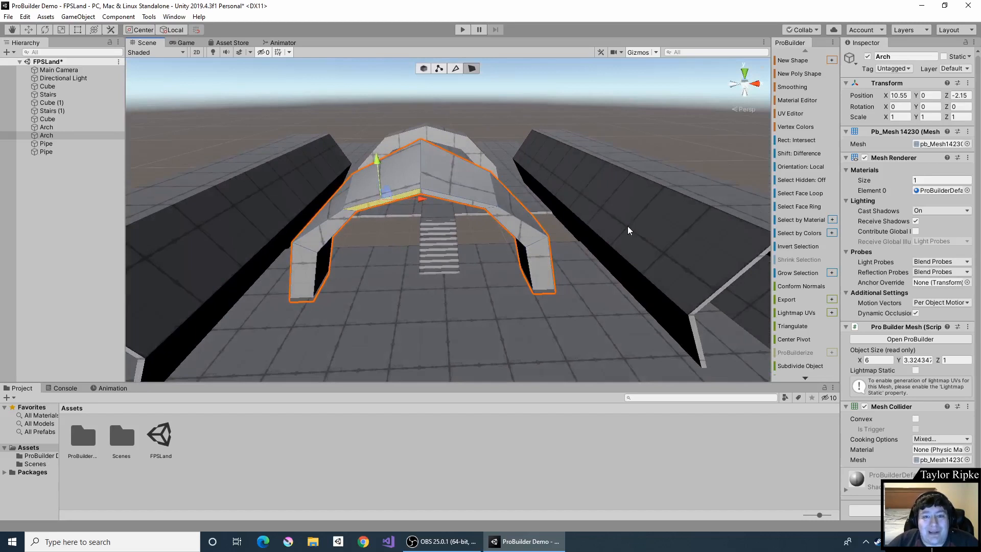
pyautogui.scroll(-2, 627, 226)
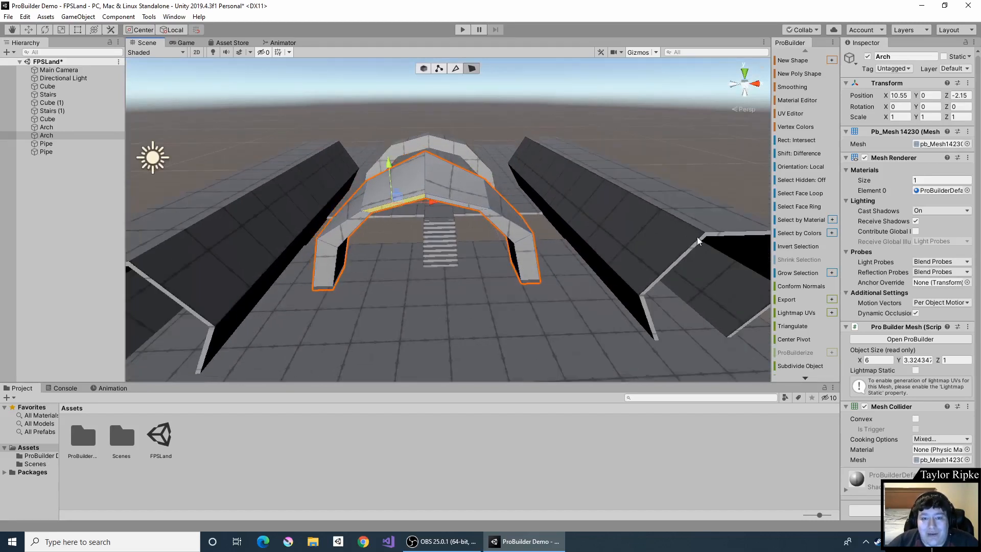
pyautogui.moveTo(677, 230); pyautogui.dragTo(639, 212, button='right')
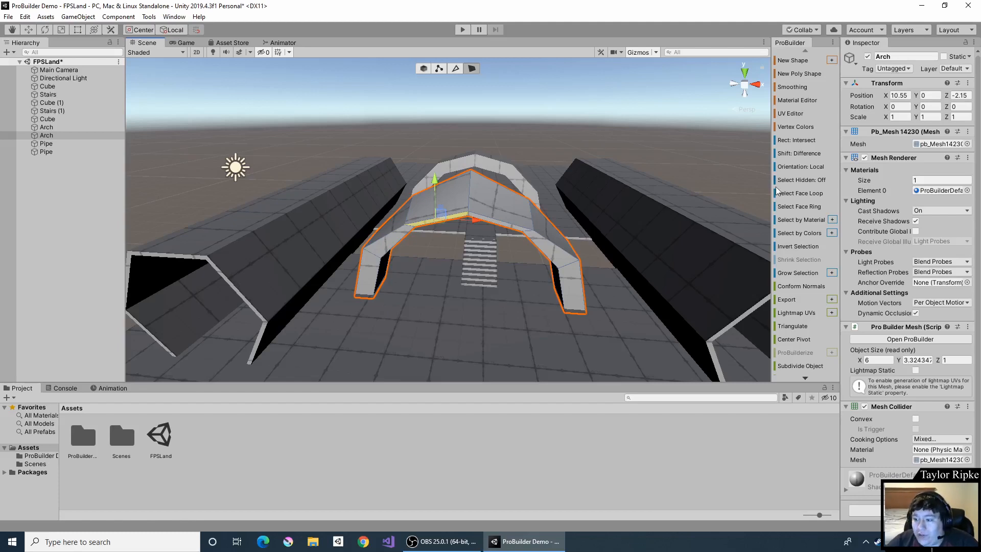
# Widen the ProBuilder tool list and switch the arch to vertex and finally edge selection mode
pyautogui.moveTo(770, 206); pyautogui.dragTo(758, 207)
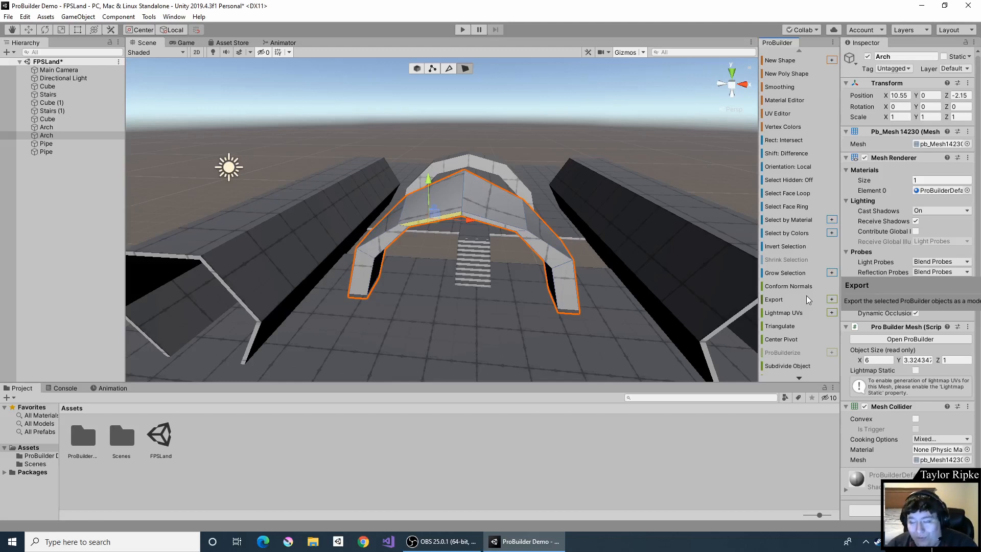
pyautogui.click(433, 69)
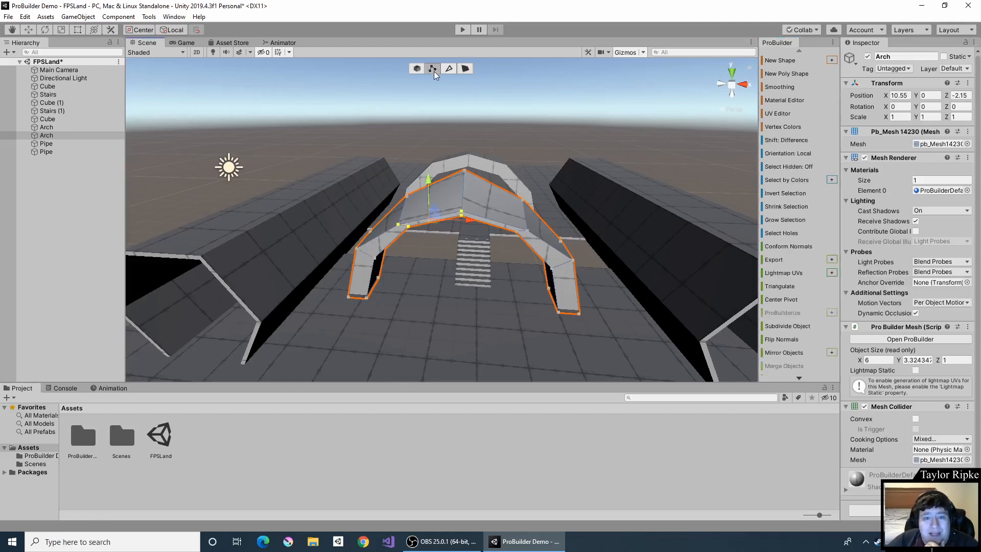
pyautogui.click(448, 69)
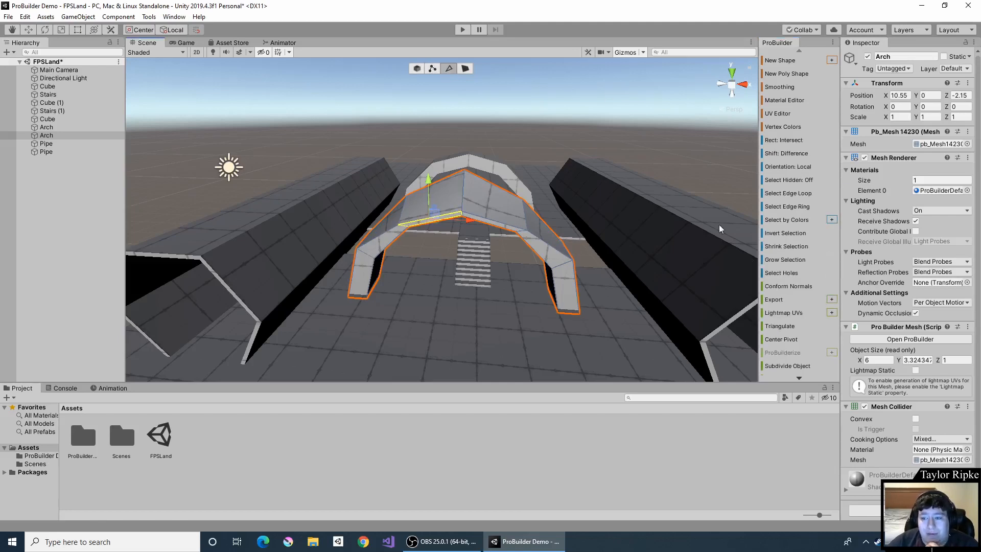
# Compare face and vertex selection on the front arch, picking an inner vertex near a leg's base, and return to face selection mode
pyautogui.click(465, 69)
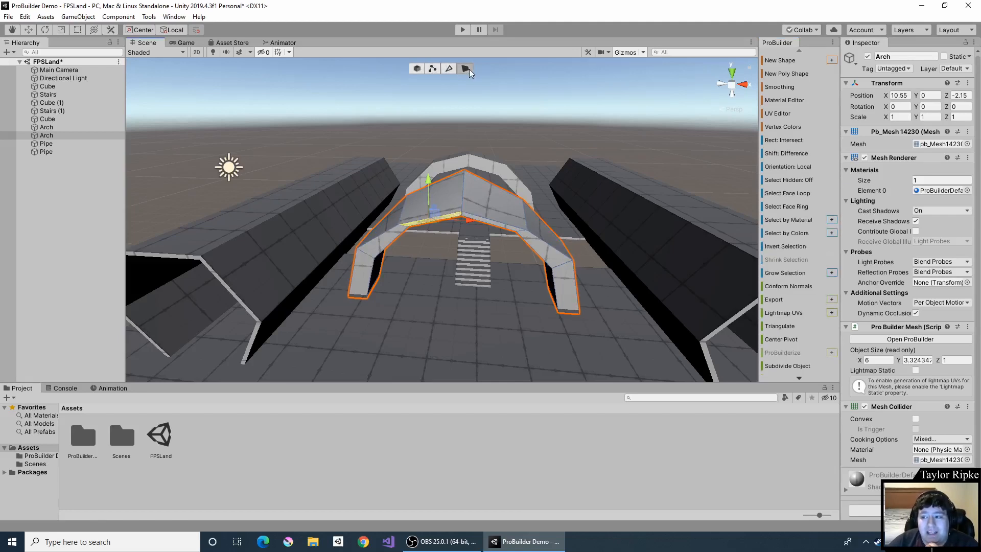
pyautogui.click(432, 68)
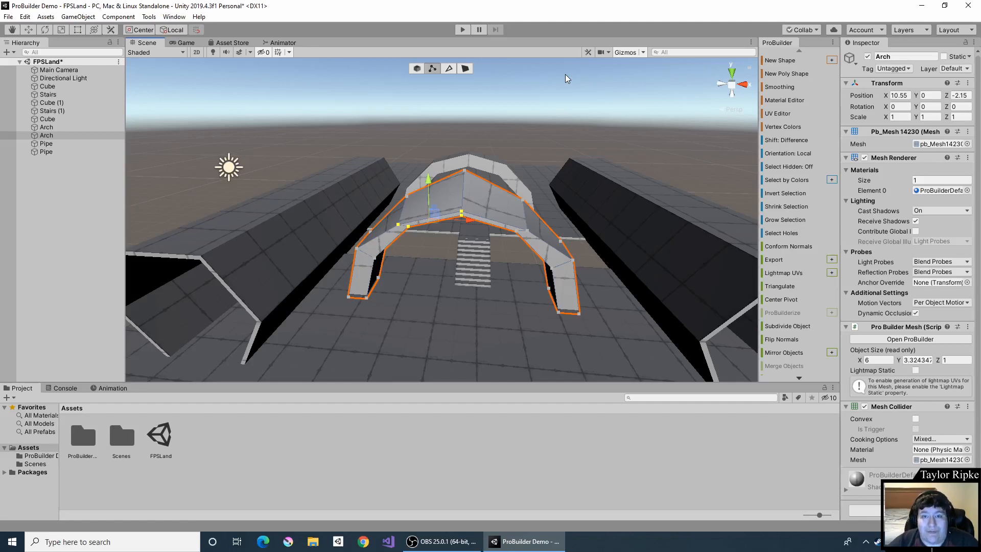
pyautogui.click(546, 286)
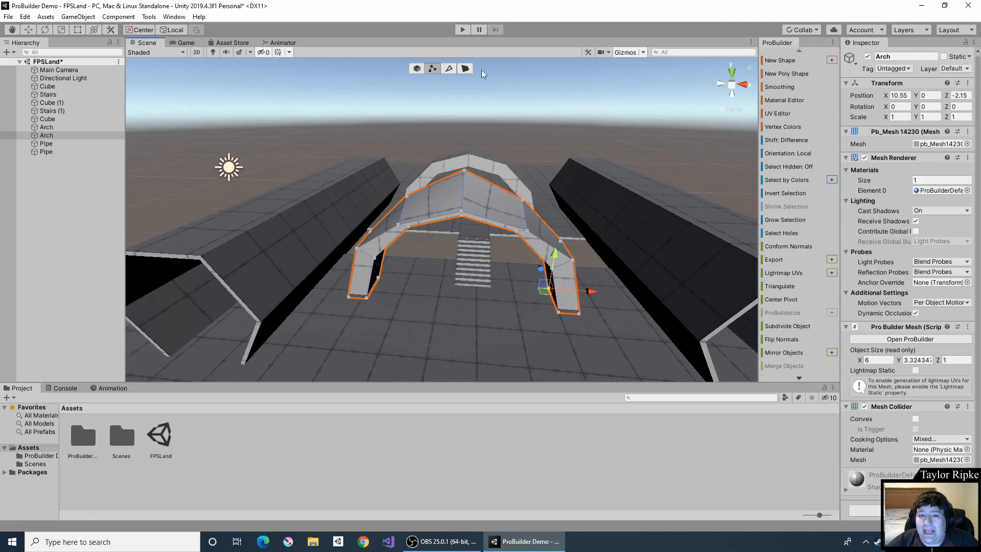
pyautogui.click(464, 68)
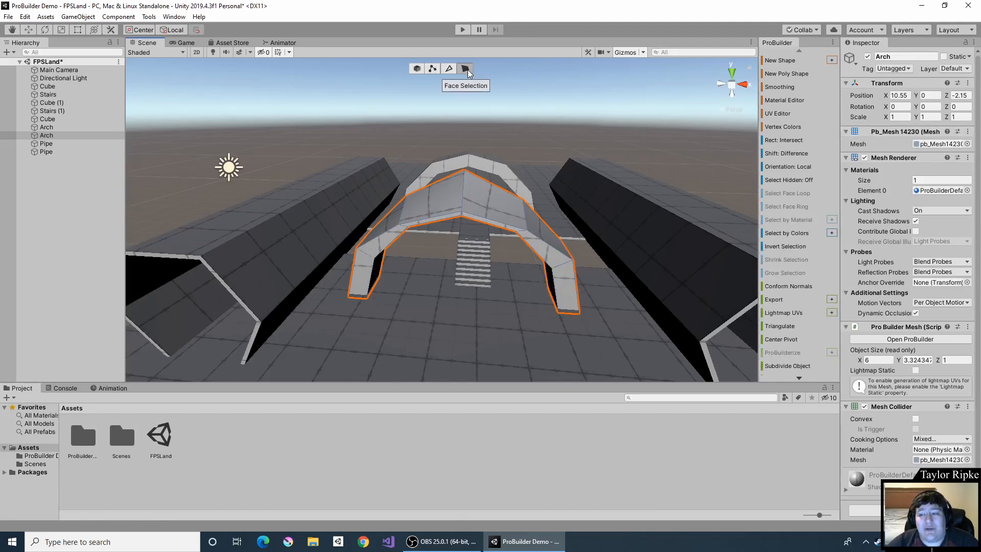
# Open the ProBuilder Material Editor and browse the materials available for the Alt + 1 palette slot
pyautogui.click(780, 99)
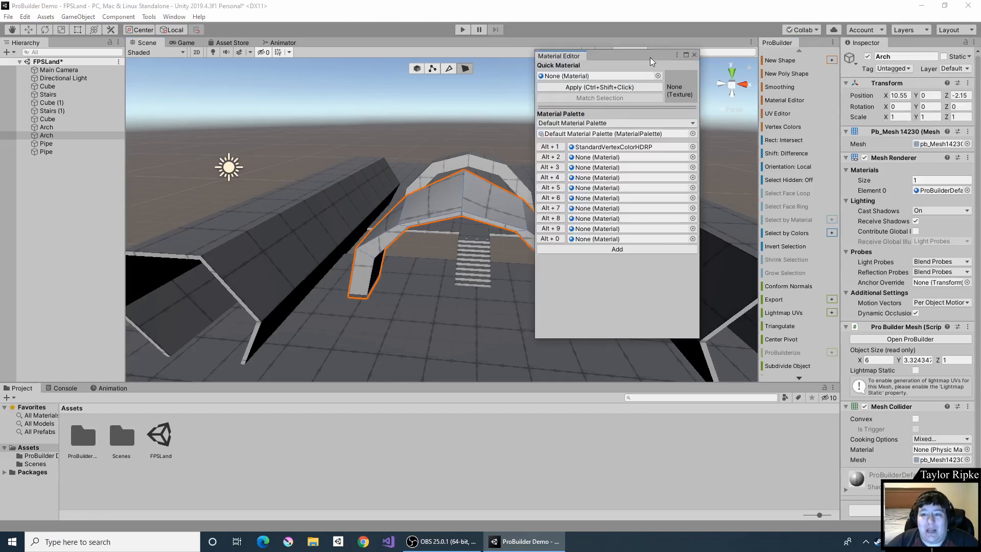
pyautogui.moveTo(650, 57); pyautogui.dragTo(618, 82)
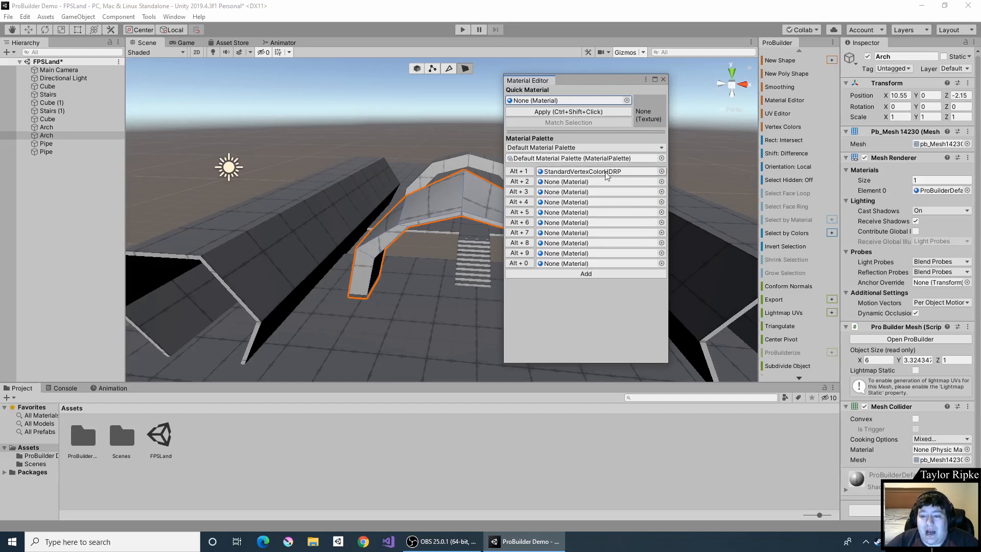
pyautogui.click(661, 172)
pyautogui.moveTo(663, 179); pyautogui.dragTo(638, 106)
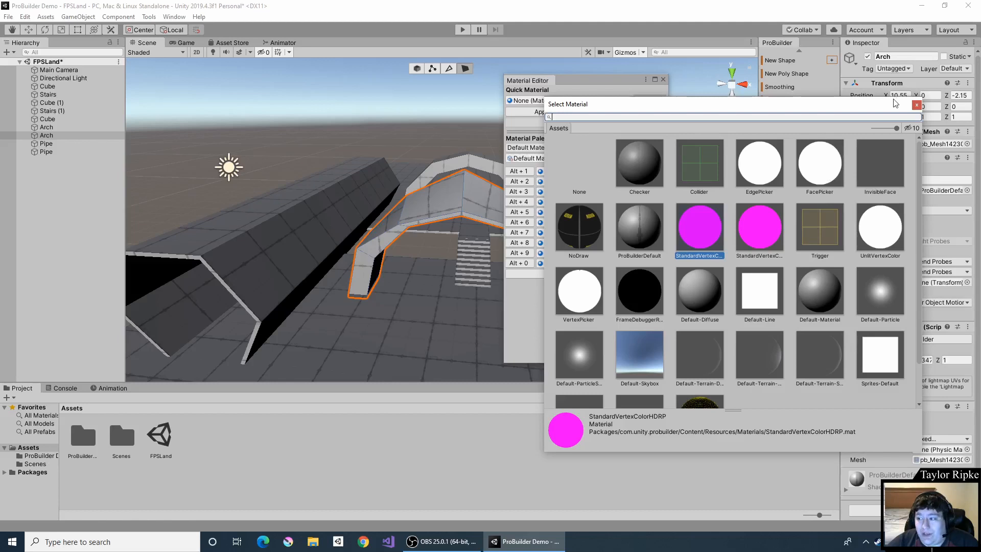
pyautogui.click(916, 105)
pyautogui.click(449, 421)
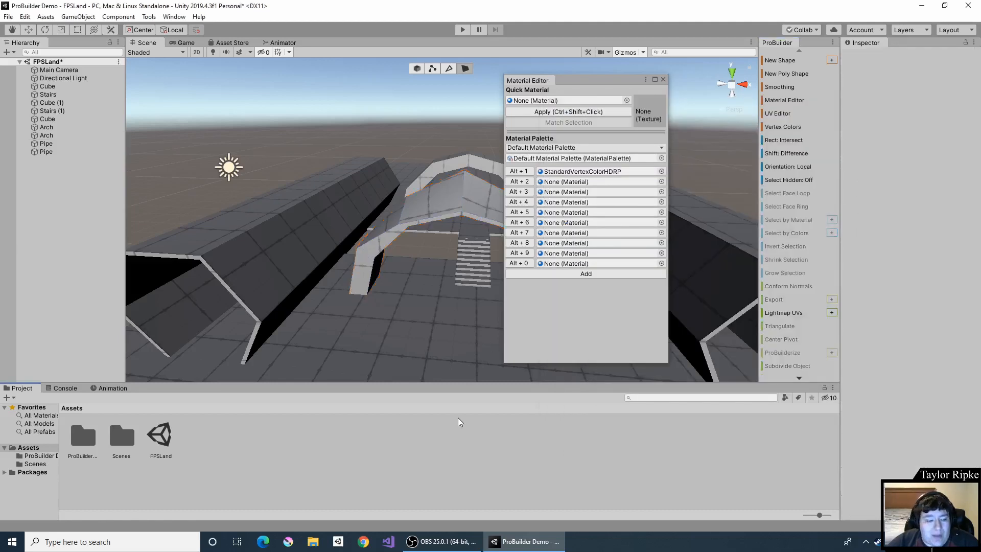
# Create a new material named Grass in the project's Assets folder
pyautogui.rightClick(262, 437)
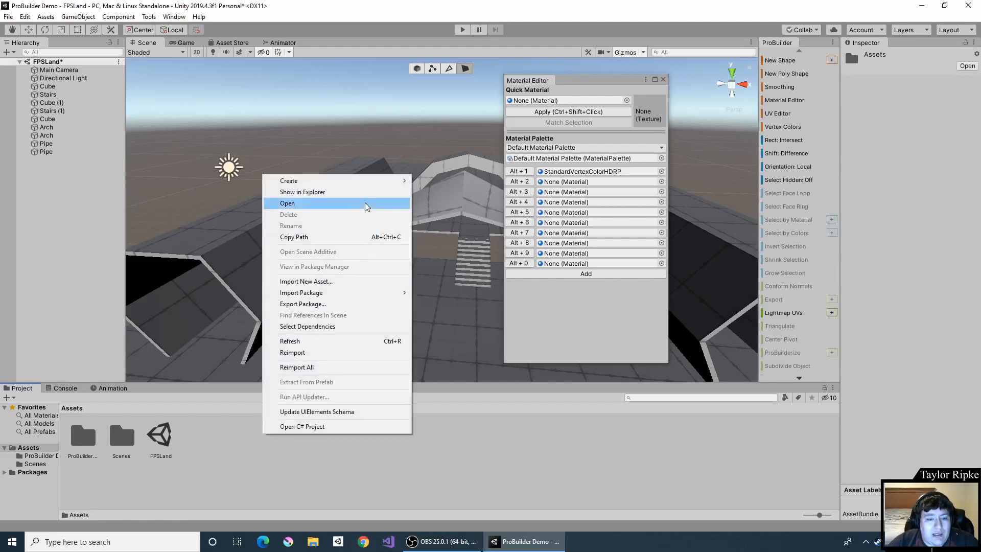
pyautogui.moveTo(373, 181)
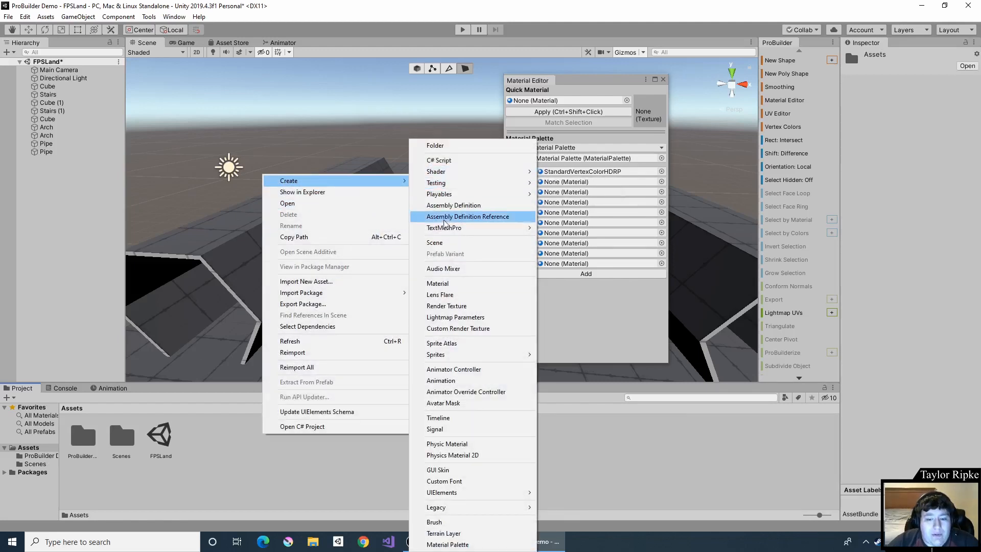
pyautogui.click(443, 285)
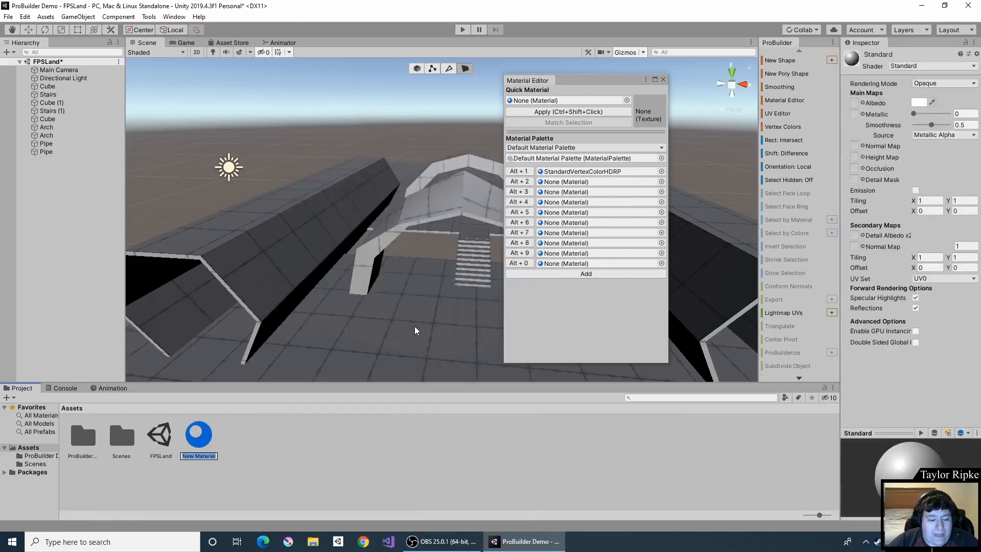
pyautogui.write('Grass')
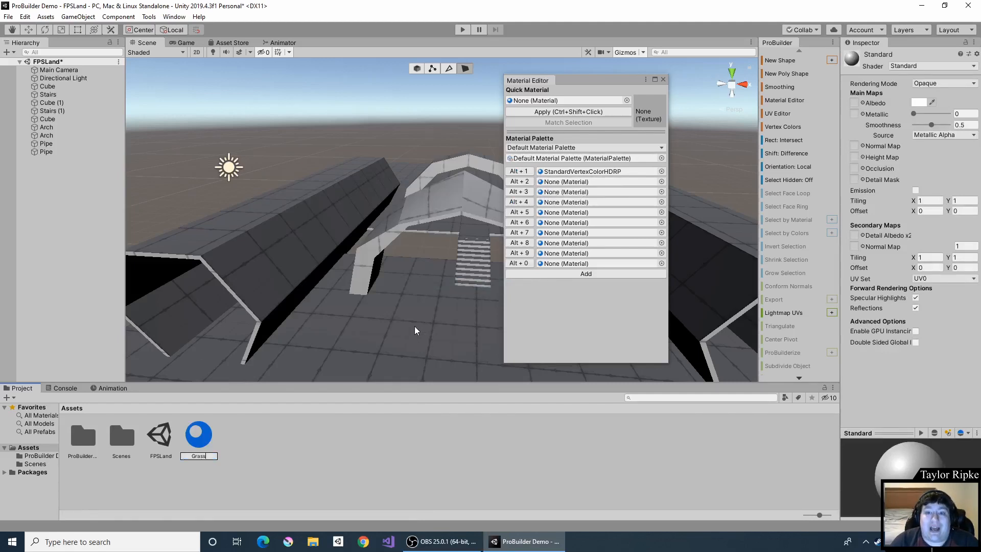
pyautogui.press('Return')
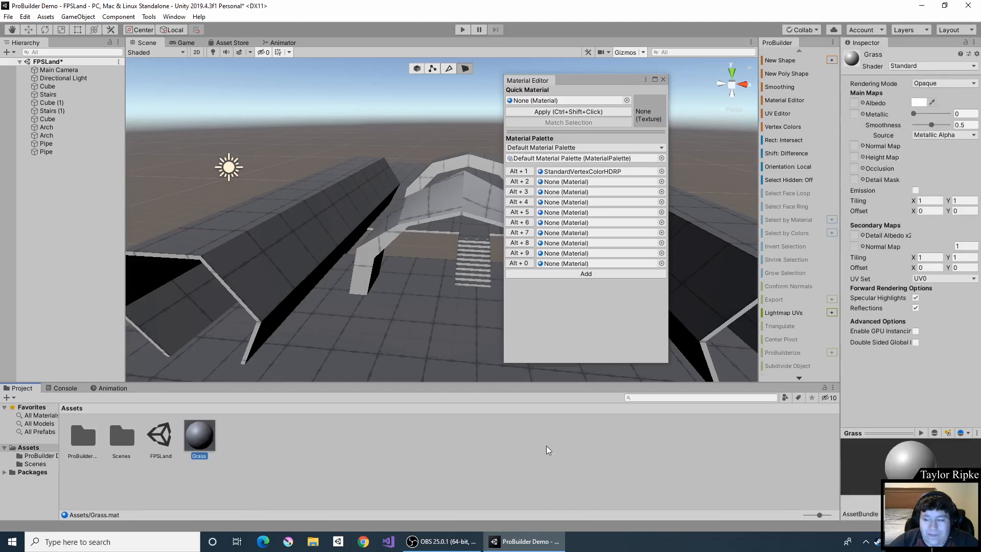
# Set the Grass material's albedo to dark green, hexadecimal 0D5C00
pyautogui.click(919, 103)
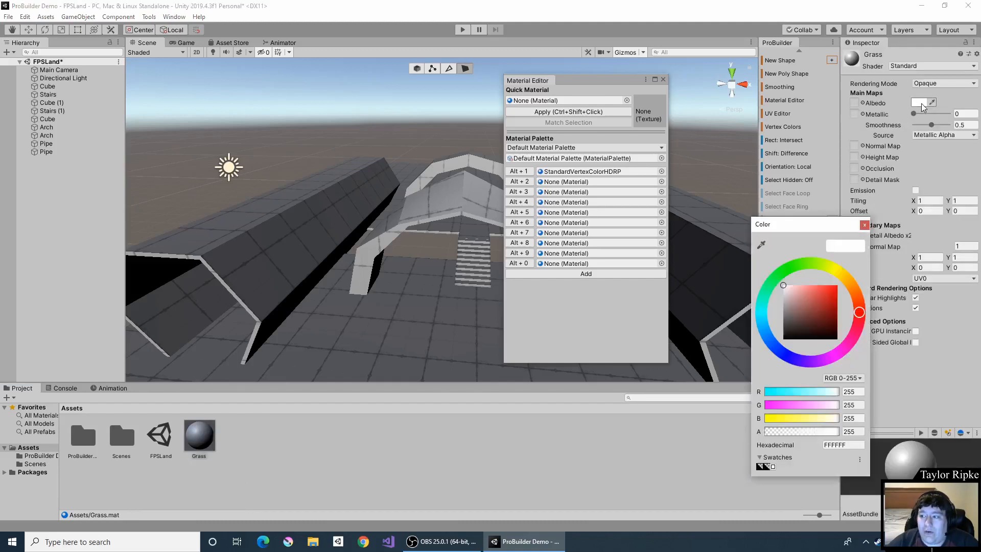
pyautogui.click(793, 266)
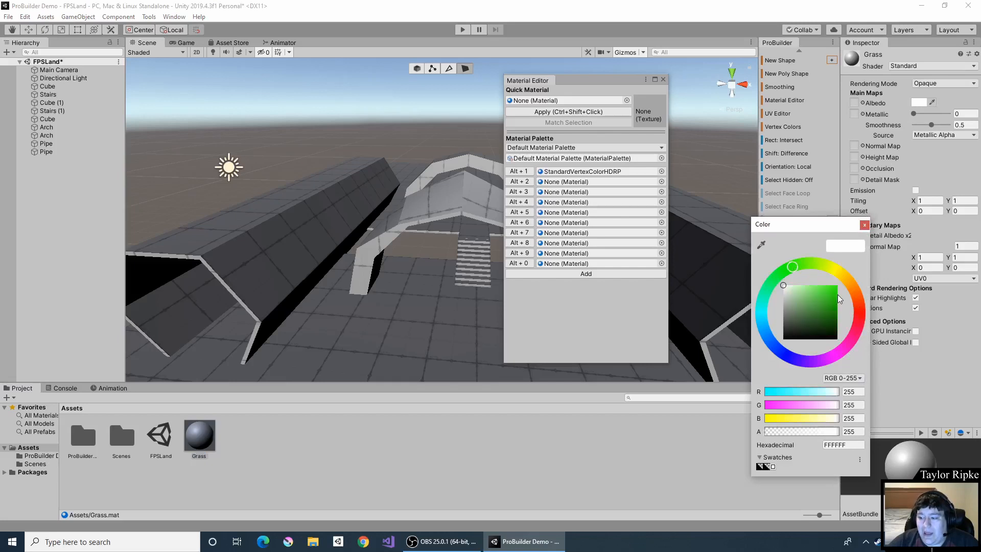
pyautogui.click(840, 318)
pyautogui.moveTo(845, 318); pyautogui.dragTo(850, 320)
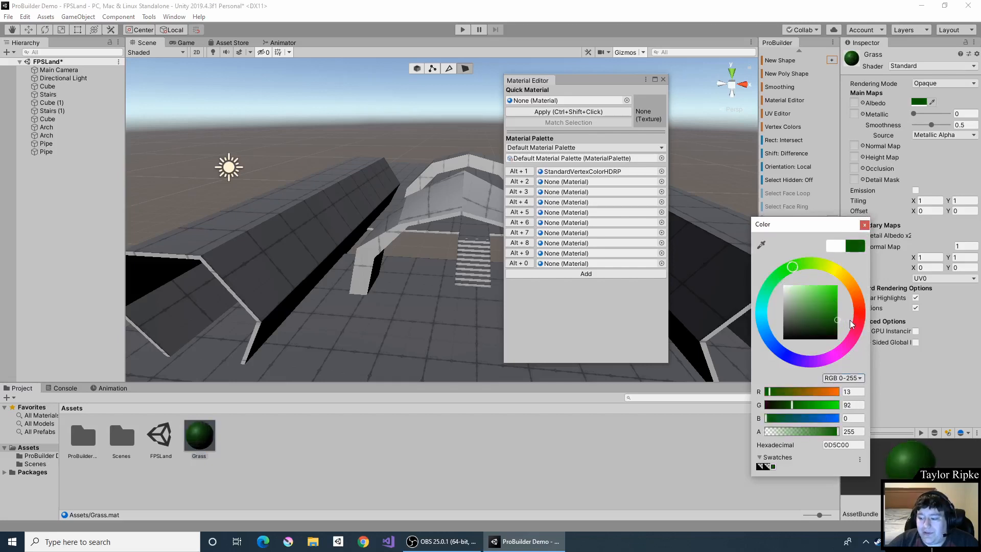
pyautogui.click(864, 225)
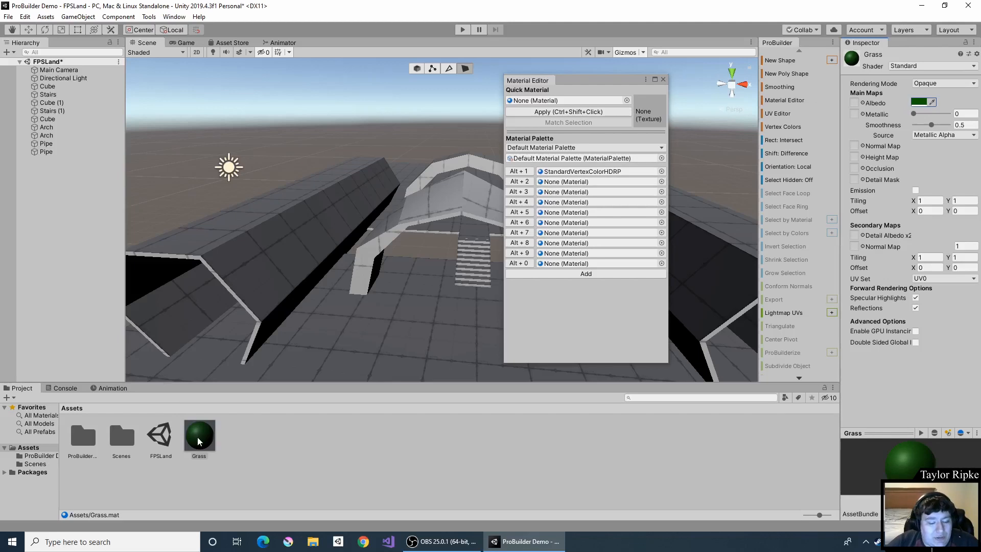
# Assign Grass to the Alt + 1 material palette slot, select a face on the rear arch, and close the Material Editor
pyautogui.moveTo(199, 441); pyautogui.dragTo(577, 174)
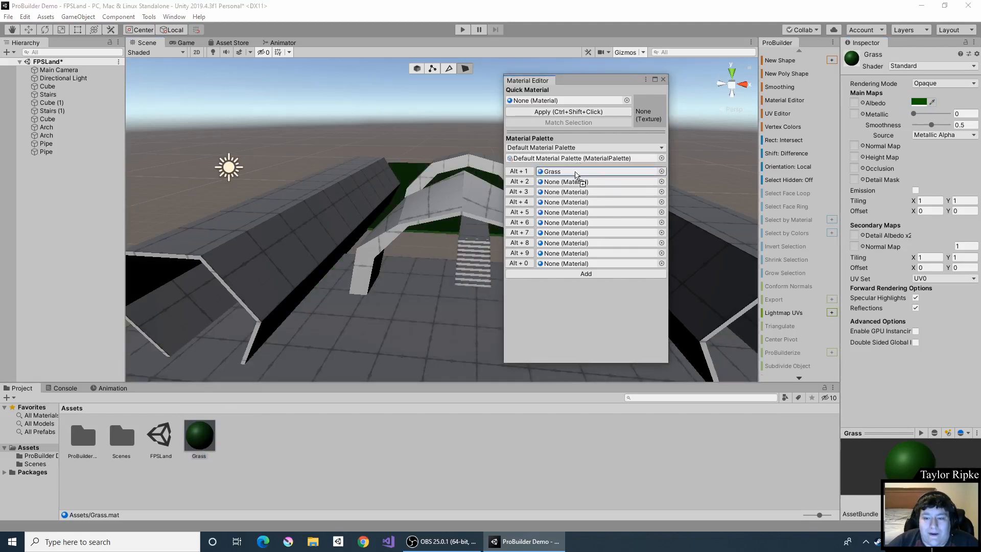
pyautogui.moveTo(446, 152); pyautogui.dragTo(424, 159, button='middle')
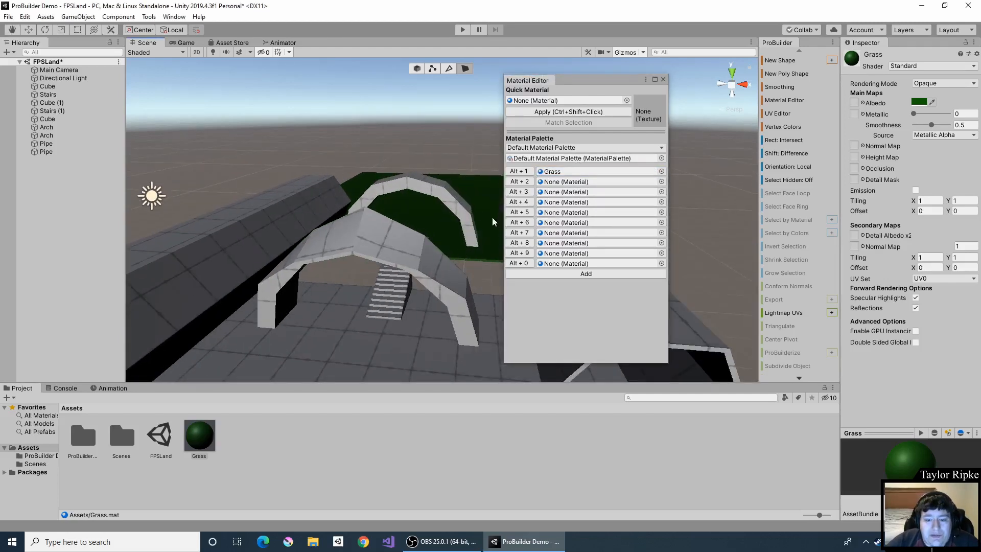
pyautogui.click(452, 199)
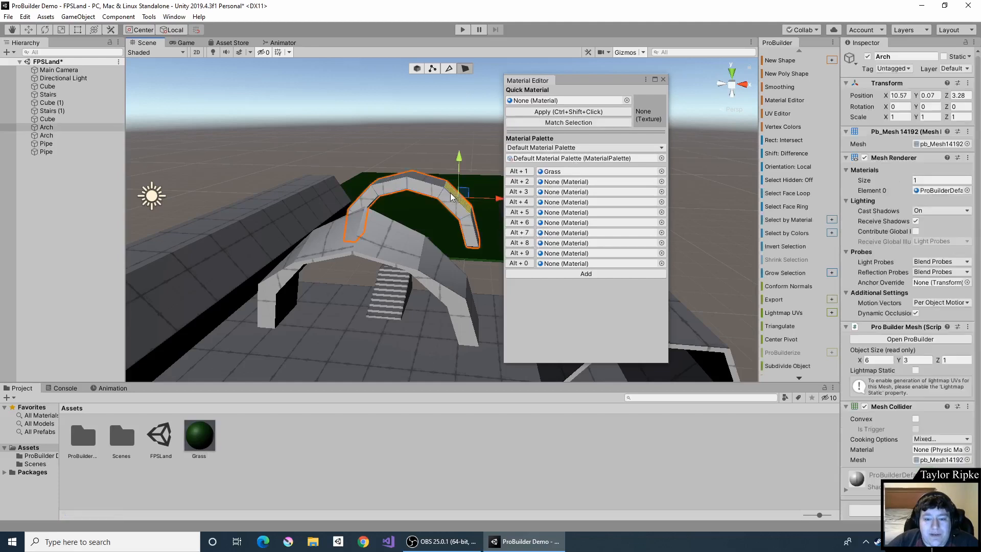
pyautogui.moveTo(616, 78); pyautogui.dragTo(691, 69)
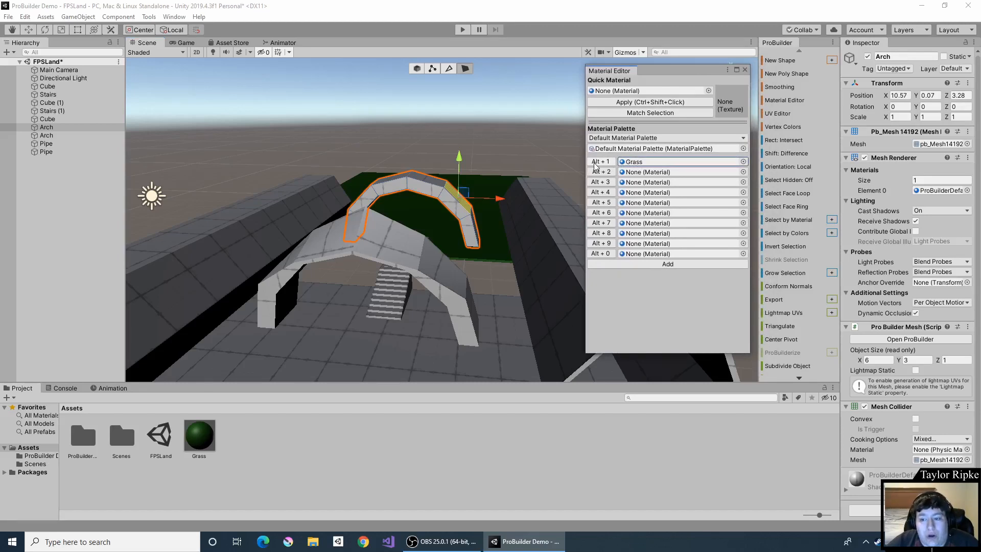
pyautogui.click(745, 70)
# Apply the Grass material to the two front faces meeting at the rear arch's peak
pyautogui.moveTo(451, 169); pyautogui.dragTo(472, 210, button='middle')
pyautogui.scroll(10, 450, 244)
pyautogui.scroll(-8, 319, 248)
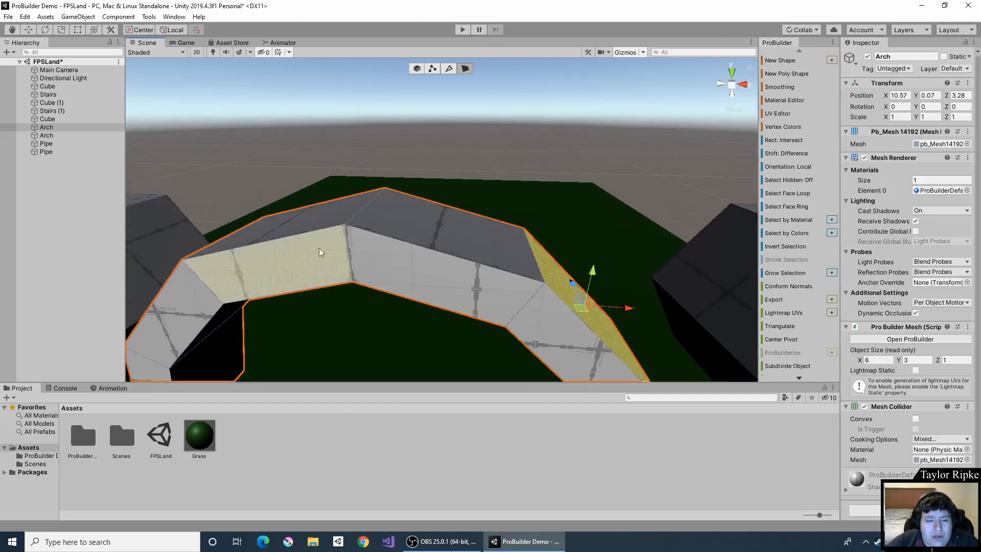
pyautogui.click(430, 219)
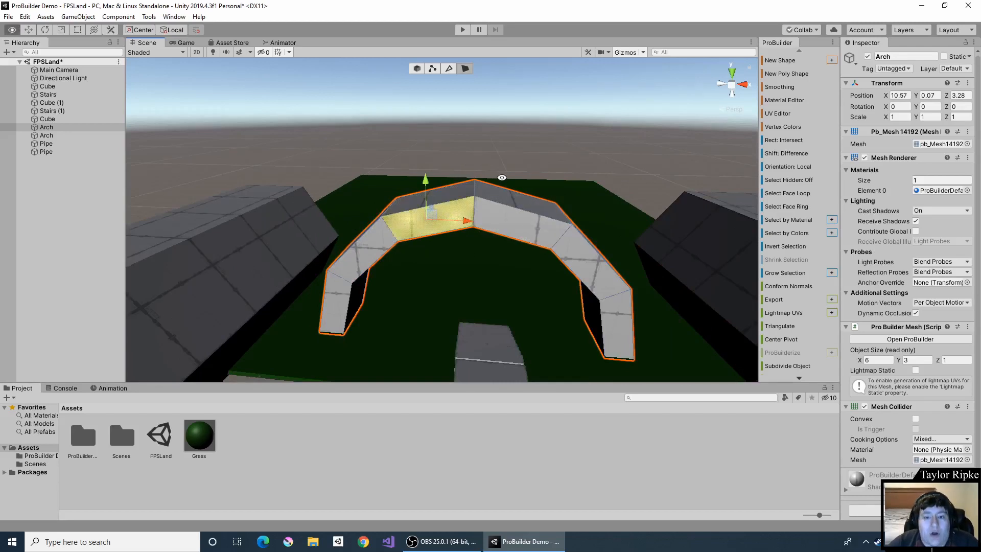
pyautogui.hotkey('alt', '2')
pyautogui.click(537, 219)
pyautogui.hotkey('alt', '2')
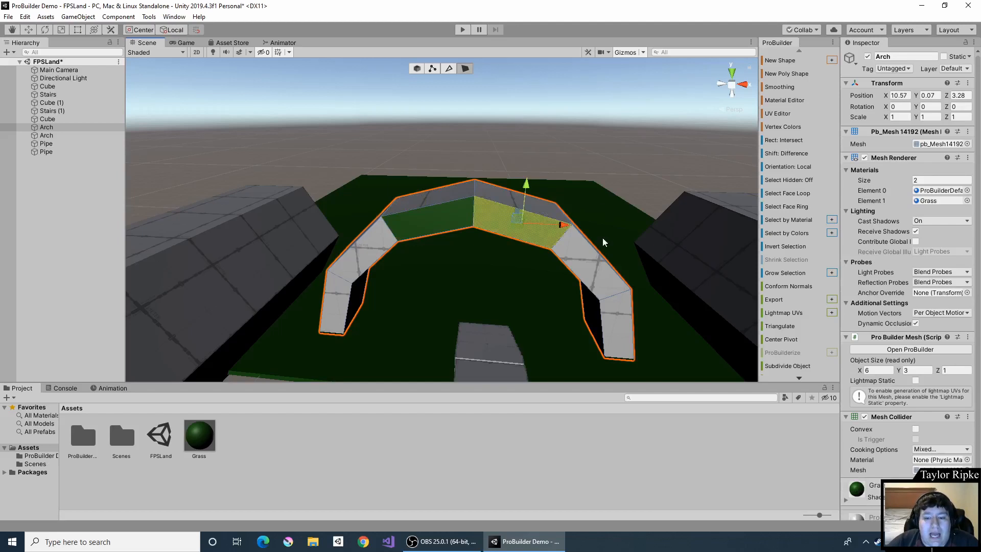
# Apply the Grass material to the next lower front face on each side of the rear arch
pyautogui.click(599, 268)
pyautogui.hotkey('alt', '2')
pyautogui.click(369, 246)
pyautogui.hotkey('alt', '2')
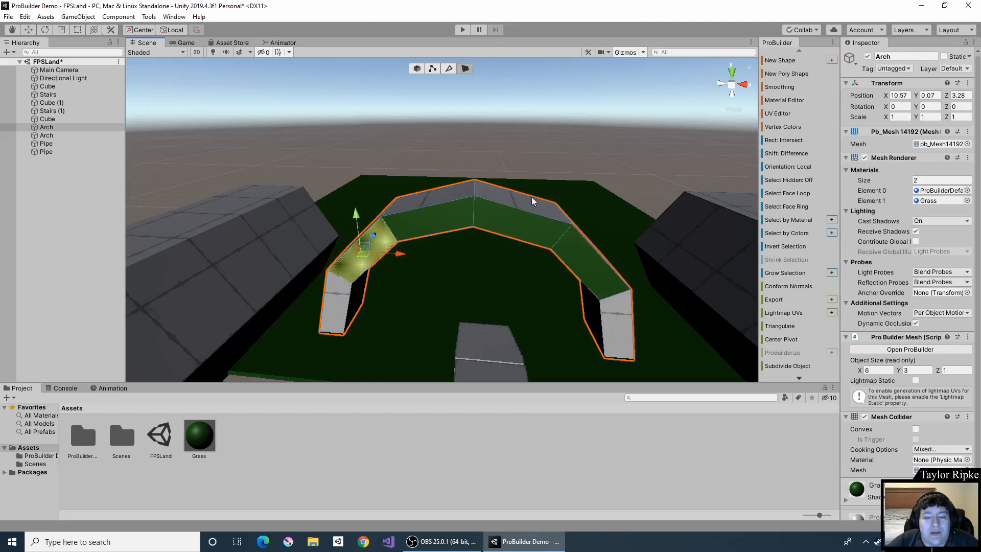
# Deselect the rear arch and examine its green faces and the whole scene from the side, from farther away and from the front
pyautogui.moveTo(547, 185); pyautogui.dragTo(554, 170, button='right')
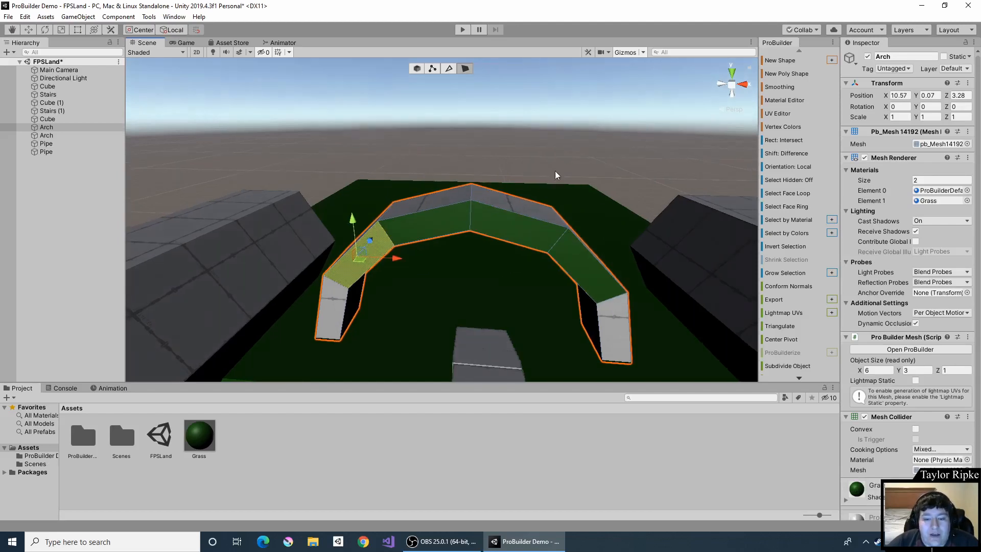
pyautogui.click(555, 171)
pyautogui.moveTo(498, 158); pyautogui.dragTo(565, 163, button='right')
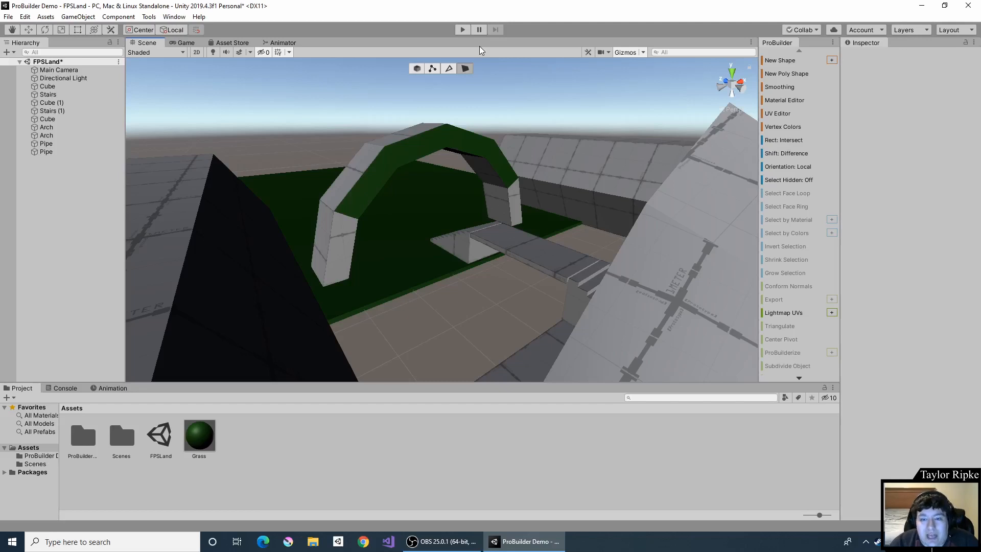
pyautogui.scroll(-10, 504, 145)
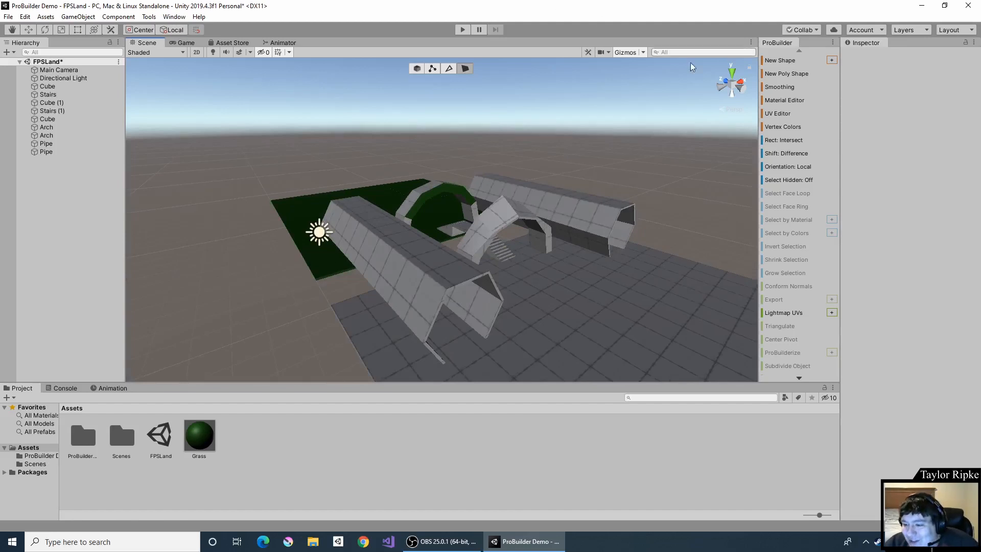
pyautogui.scroll(10, 519, 147)
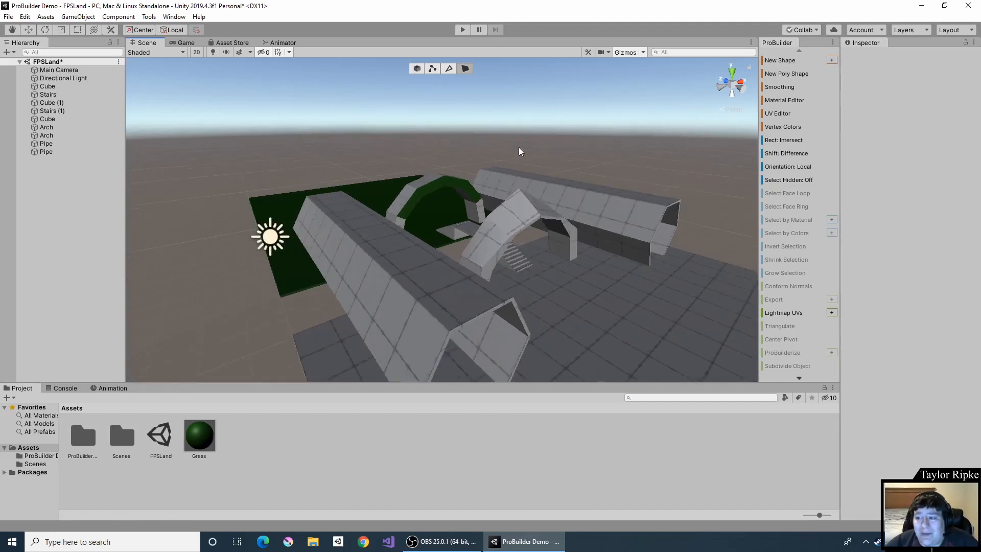
pyautogui.moveTo(572, 146); pyautogui.dragTo(499, 146, button='right')
pyautogui.press('d')
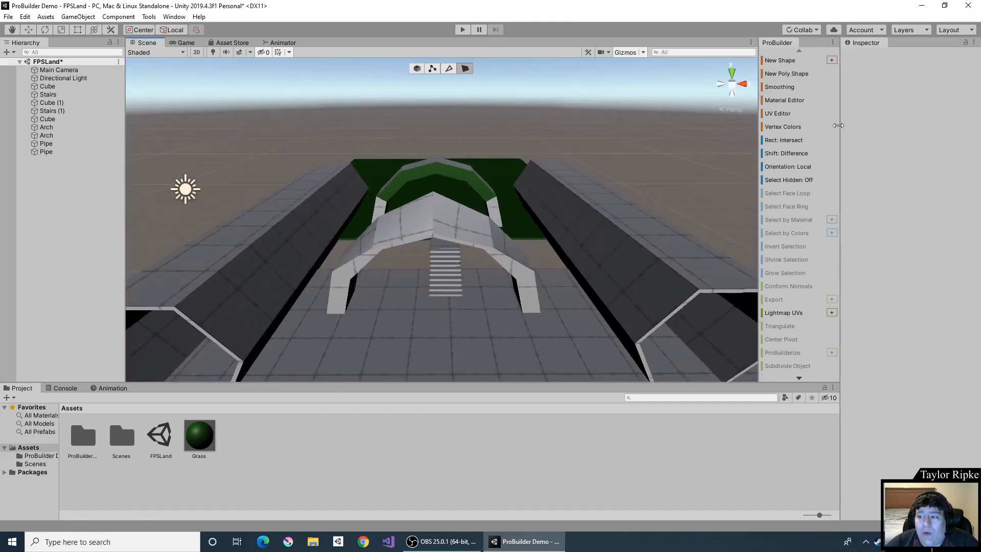
# Open the ProBuilder UV Editor, look over its UV grid and actions area, and close it
pyautogui.click(777, 113)
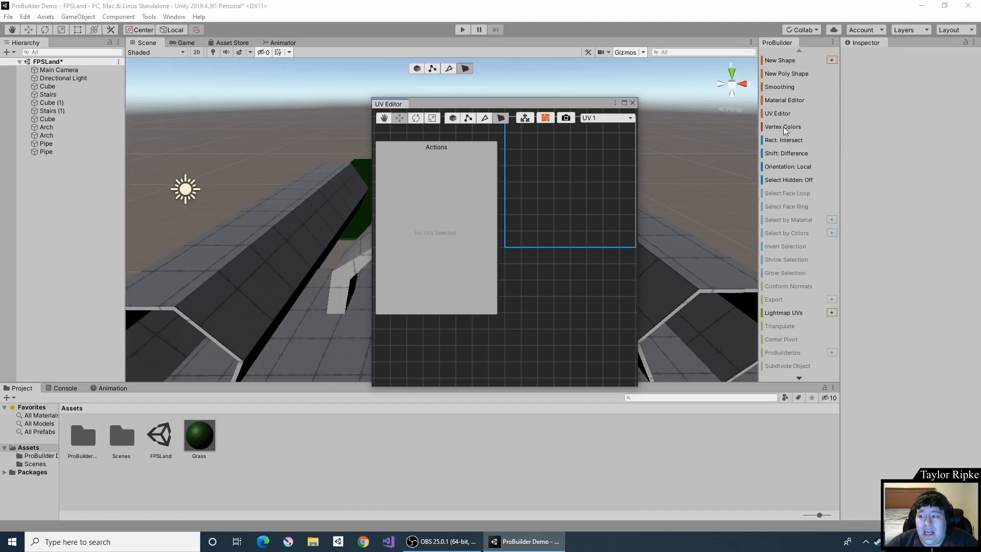
pyautogui.moveTo(544, 102); pyautogui.dragTo(480, 87)
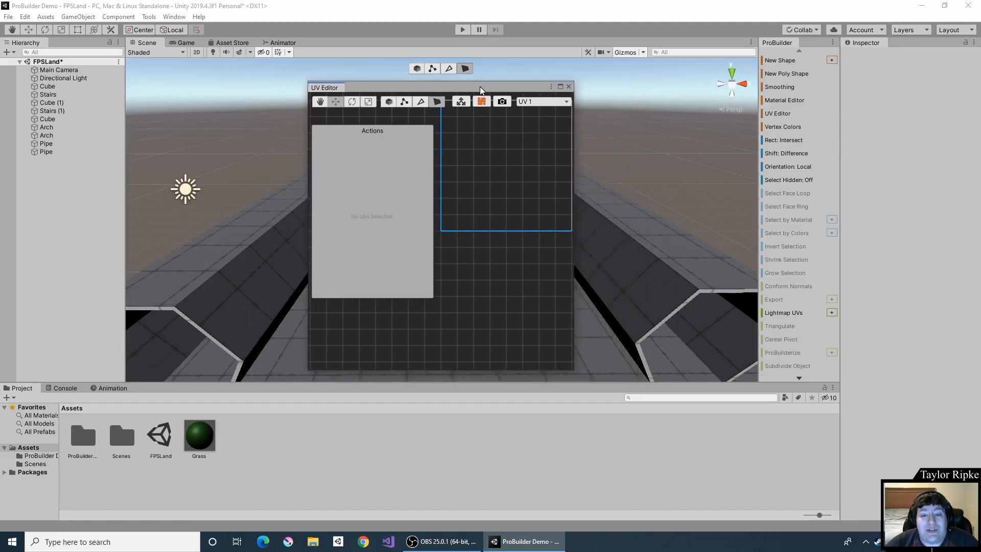
pyautogui.scroll(-3, 523, 163)
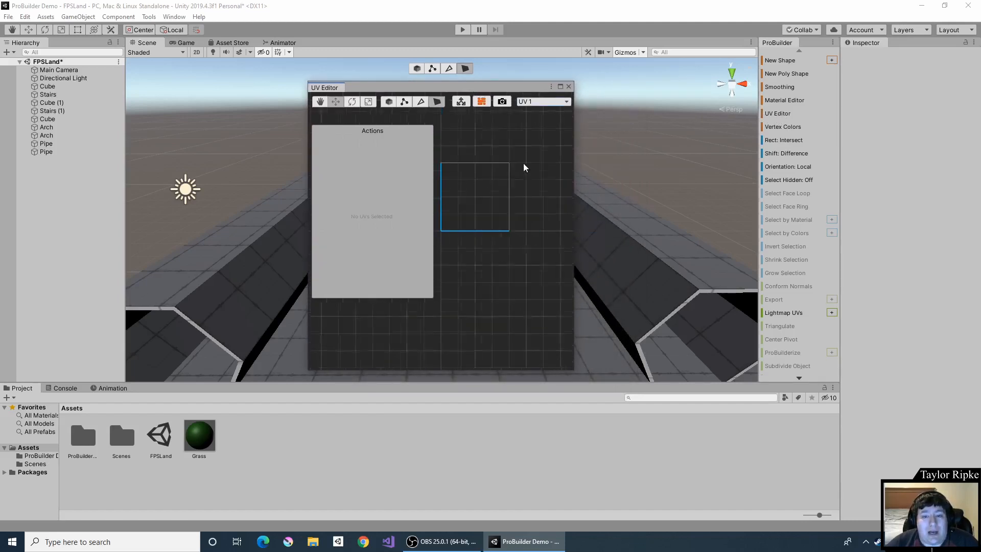
pyautogui.scroll(2, 510, 167)
pyautogui.click(568, 86)
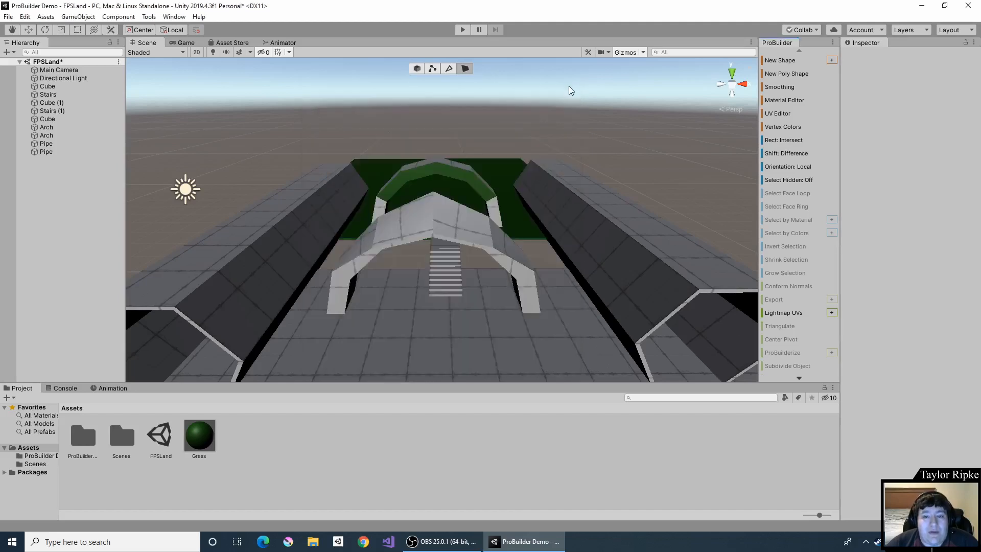
# Switch to object selection mode and select the large floor cube beneath the front arch
pyautogui.click(416, 69)
pyautogui.click(508, 339)
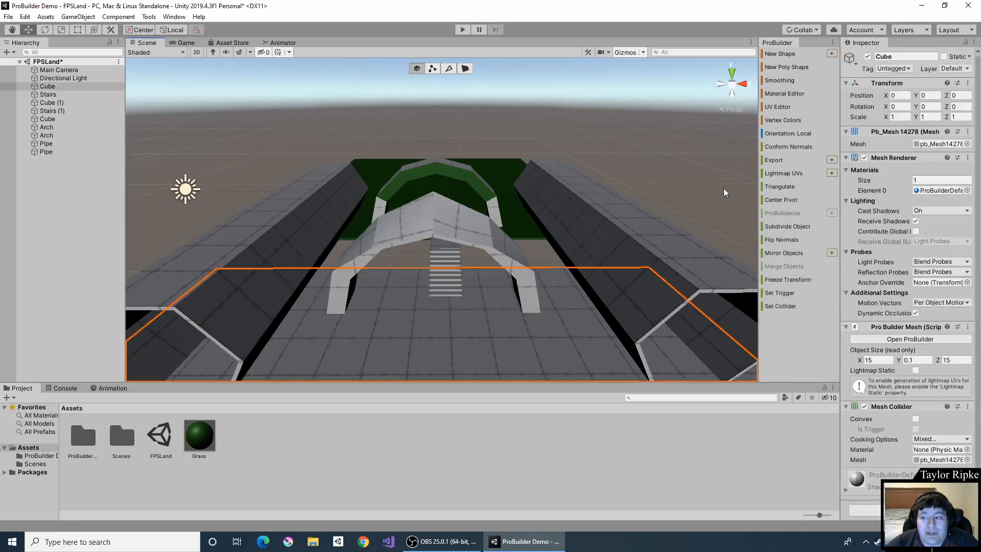
# Open the ProBuilder UV Editor for the floor cube, look over its UV grid, and close it
pyautogui.click(783, 106)
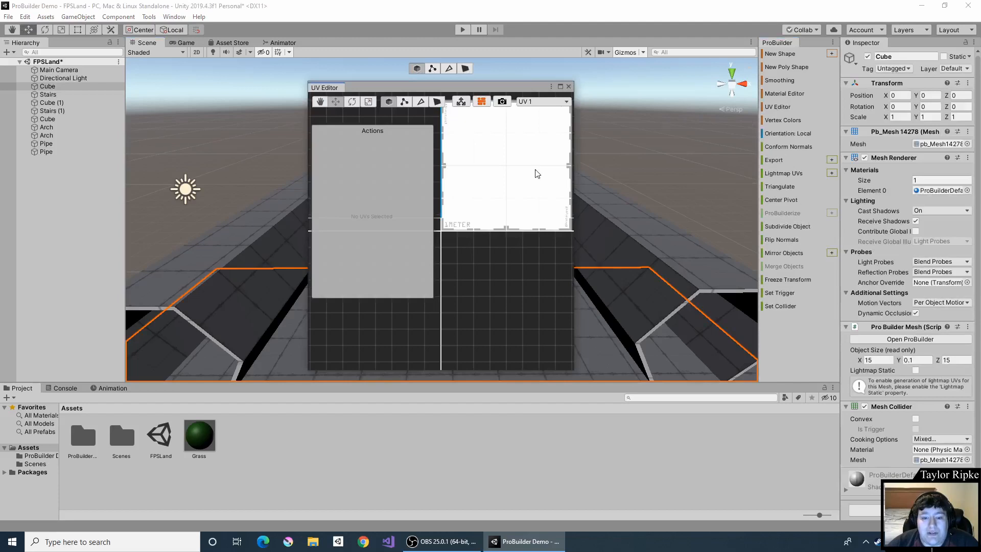
pyautogui.moveTo(520, 142); pyautogui.dragTo(514, 171, button='middle')
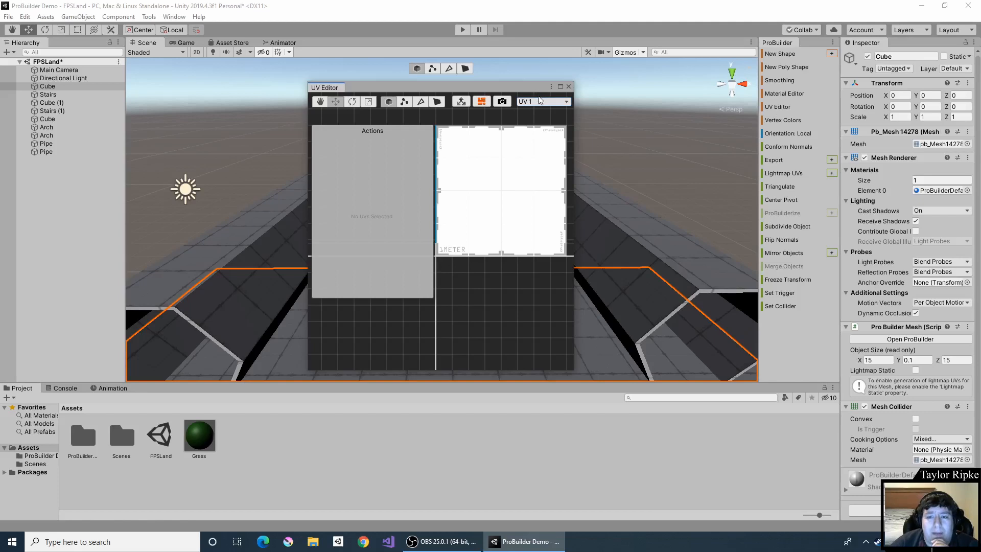
pyautogui.click(569, 87)
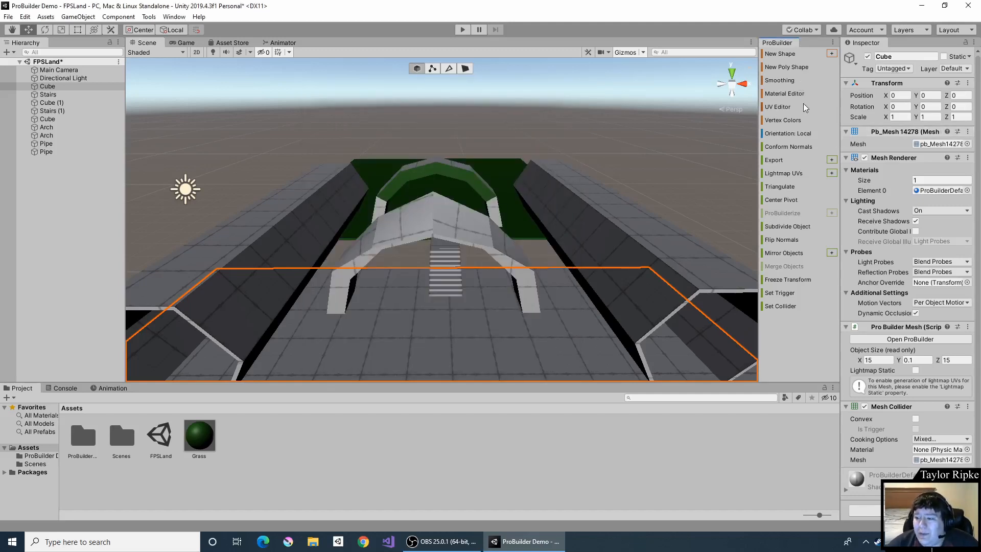
# Subdivide the large floor cube twice with Subdivide Object in object selection mode
pyautogui.scroll(-4, 463, 256)
pyautogui.moveTo(526, 347); pyautogui.dragTo(556, 219, button='middle')
pyautogui.moveTo(383, 173); pyautogui.dragTo(433, 166, button='right')
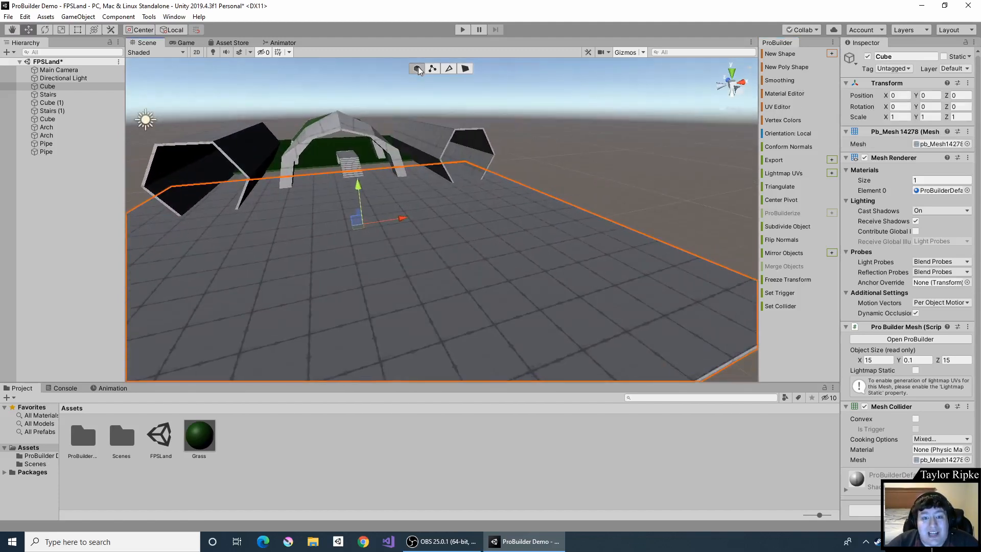
pyautogui.click(792, 226)
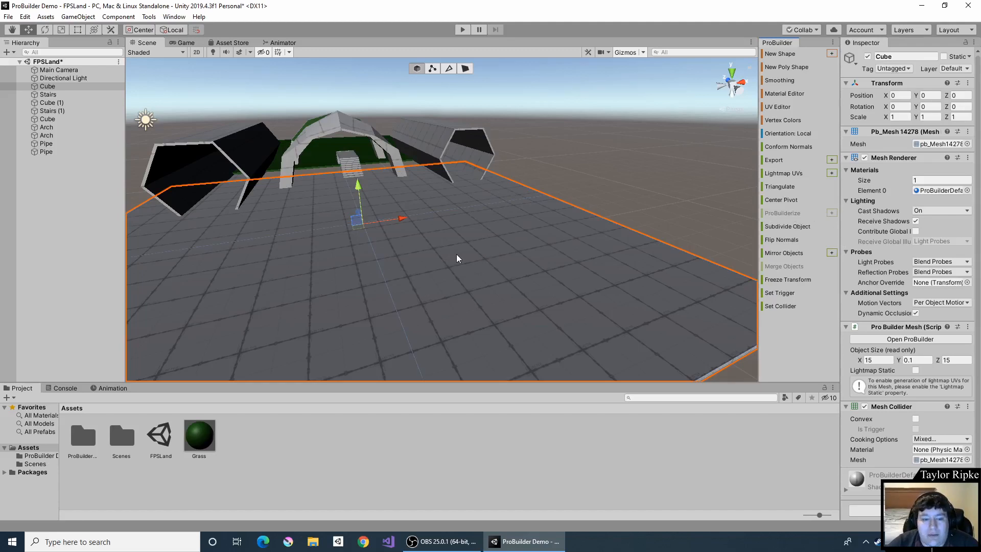
pyautogui.click(464, 69)
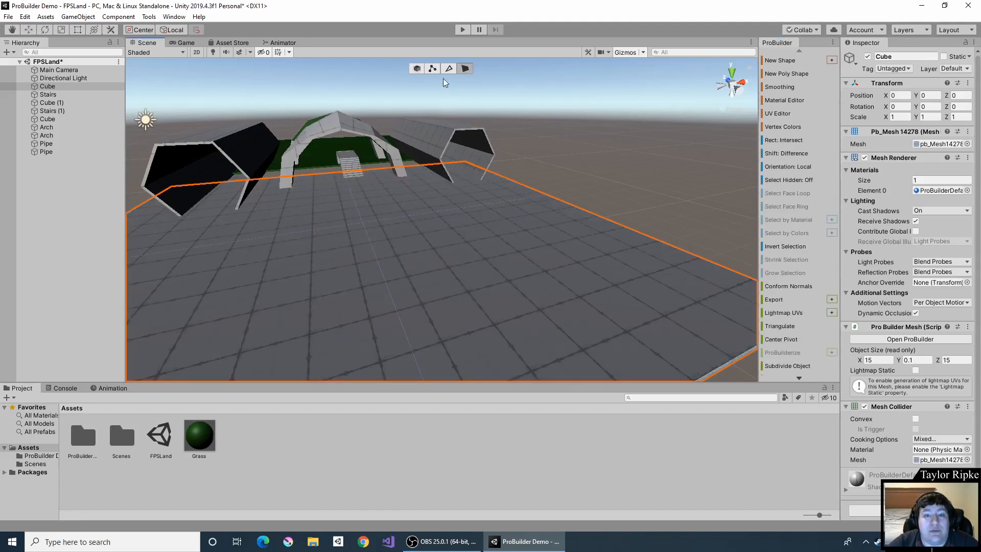
pyautogui.click(417, 69)
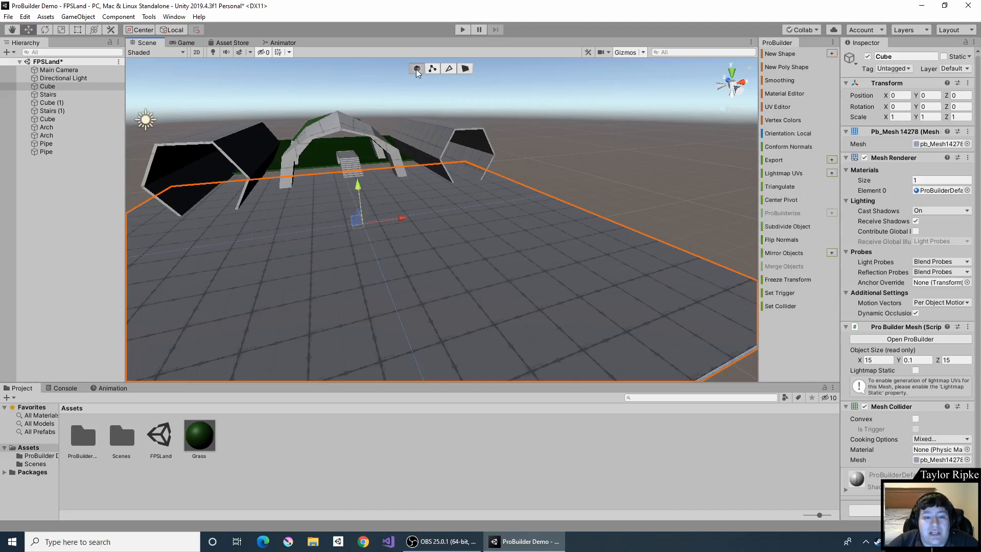
pyautogui.click(793, 225)
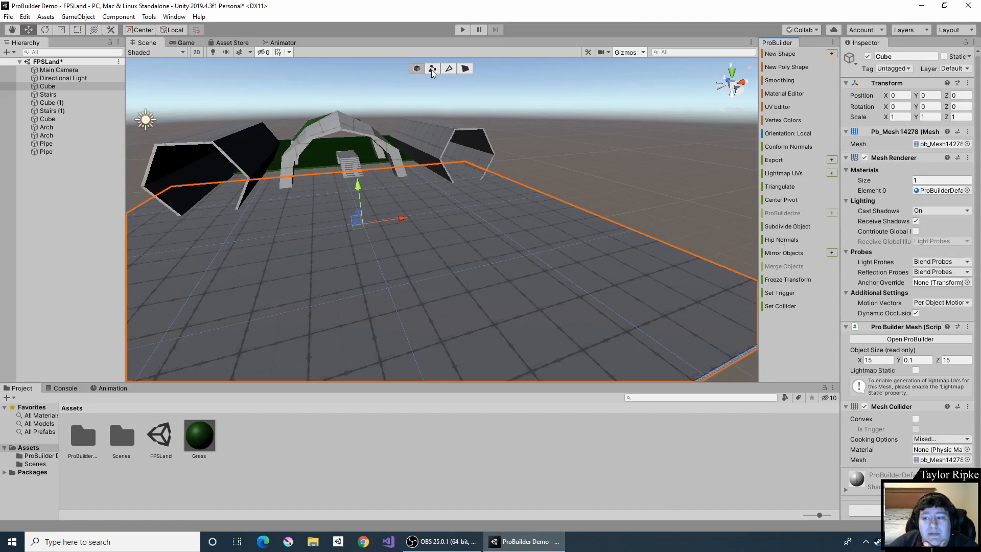
# In face selection mode, select an outer-edge face and the neighbouring corner face of the subdivided floor while examining the available face tools
pyautogui.click(464, 68)
pyautogui.moveTo(477, 119); pyautogui.dragTo(522, 241, button='right')
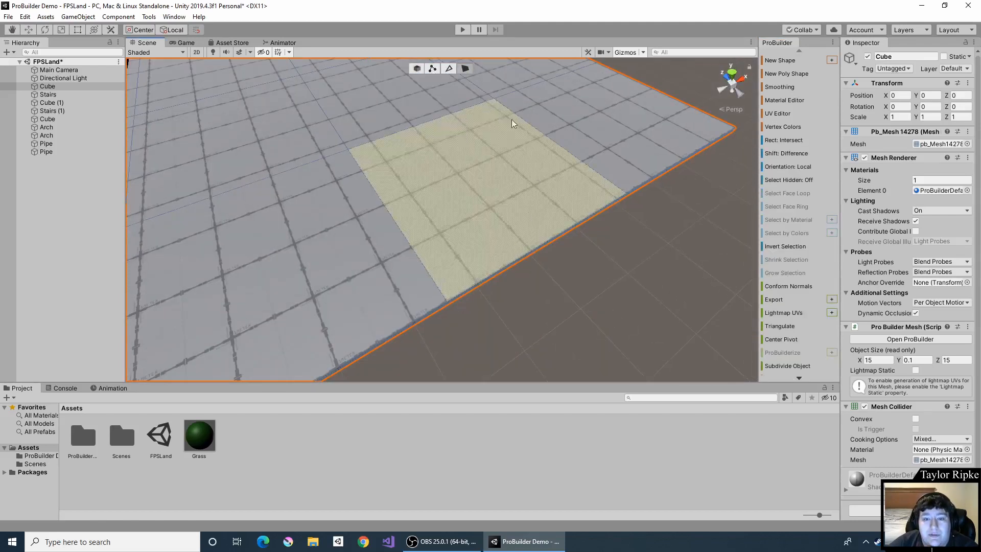
pyautogui.moveTo(512, 120); pyautogui.dragTo(545, 161, button='right')
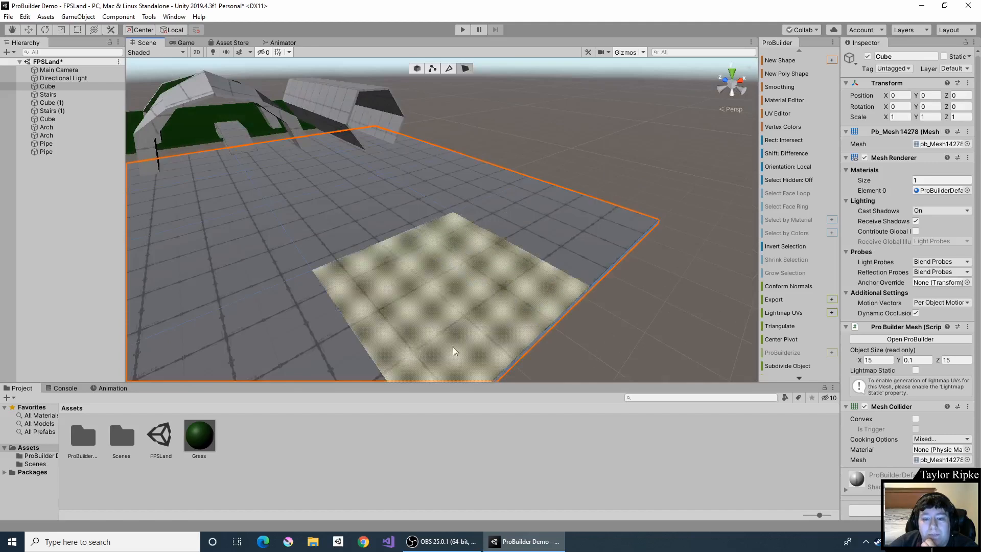
pyautogui.click(493, 277)
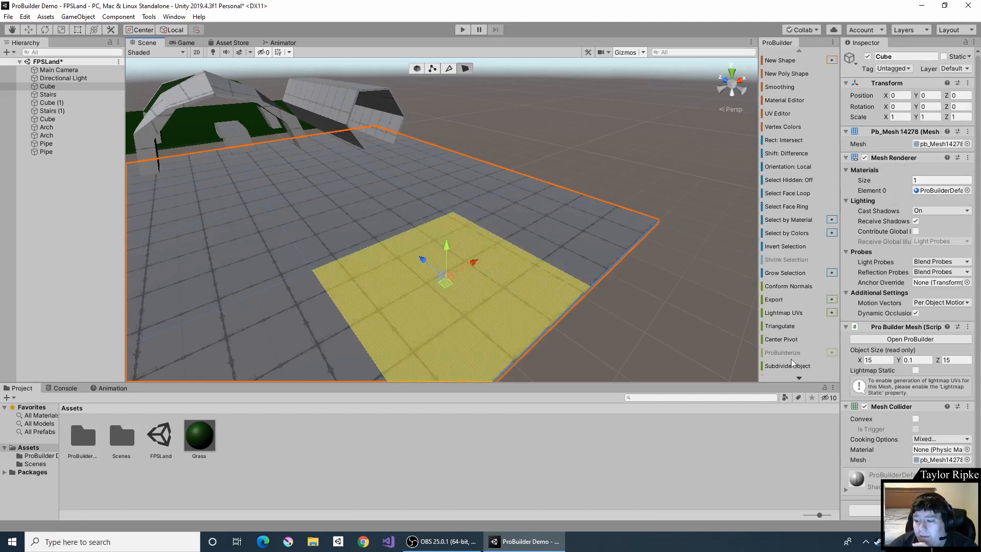
pyautogui.scroll(-5, 797, 308)
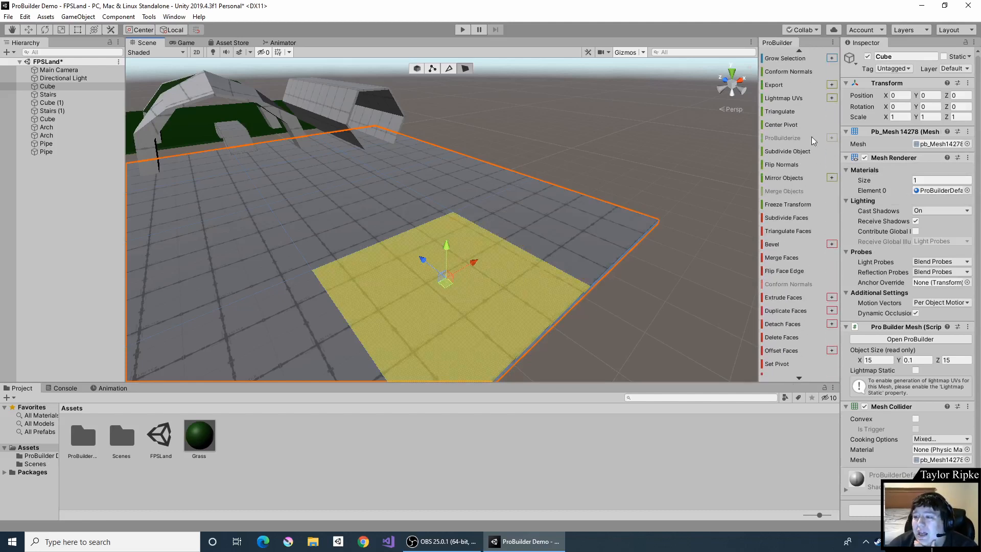
pyautogui.click(590, 234)
pyautogui.moveTo(651, 258); pyautogui.dragTo(399, 187, button='middle')
pyautogui.moveTo(358, 136); pyautogui.dragTo(469, 211, button='middle')
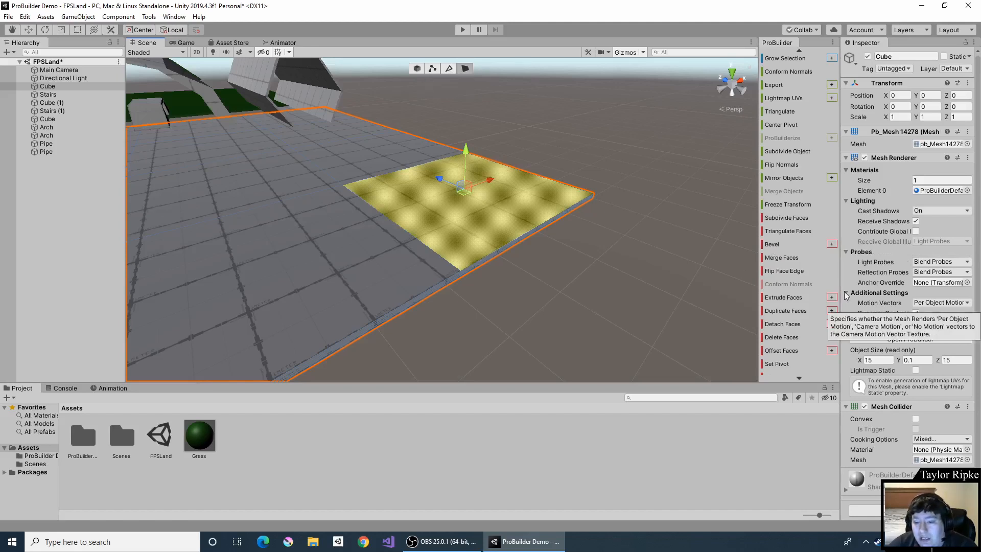
# In edge selection mode, bevel the outer top edge of the floor's corner face at distance 0.0684, and set the bevel distance option to 0.4842
pyautogui.click(449, 68)
pyautogui.click(561, 212)
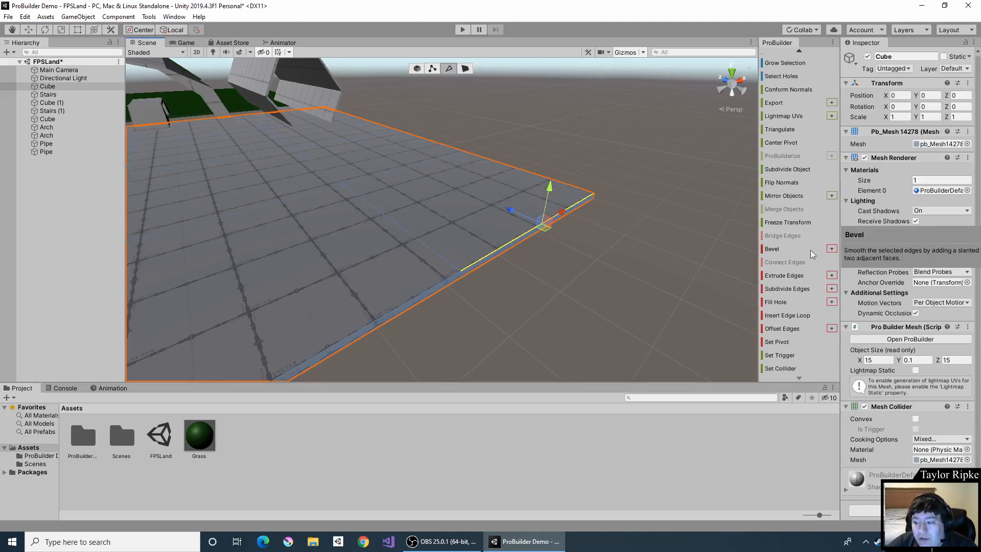
pyautogui.click(832, 249)
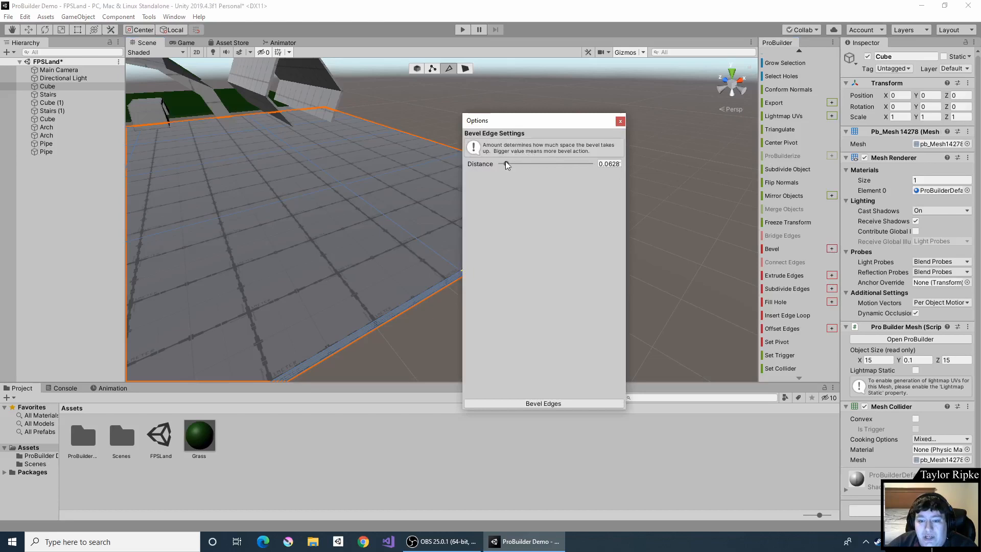
pyautogui.moveTo(506, 163)
pyautogui.mouseDown()
pyautogui.moveTo(518, 164)
pyautogui.moveTo(507, 163)
pyautogui.mouseUp()
pyautogui.moveTo(565, 120); pyautogui.dragTo(334, 122)
pyautogui.scroll(5, 492, 281)
pyautogui.scroll(-2, 608, 302)
pyautogui.moveTo(645, 330); pyautogui.dragTo(602, 281, button='middle')
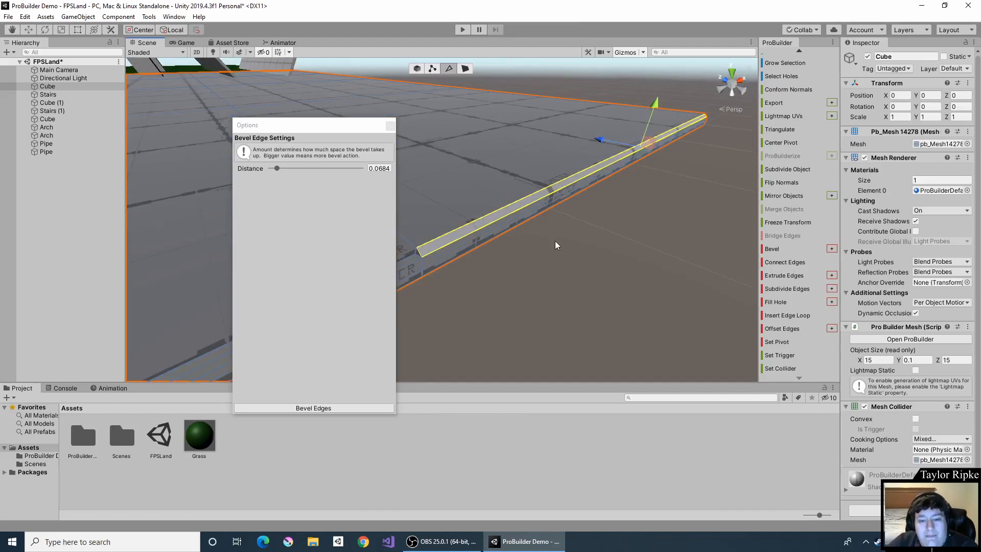
pyautogui.click(315, 168)
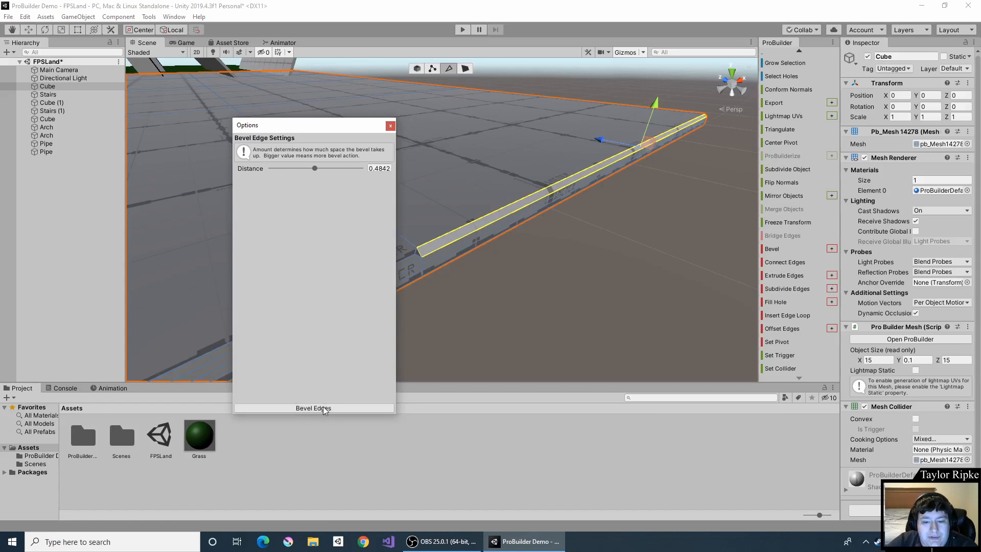
pyautogui.click(390, 125)
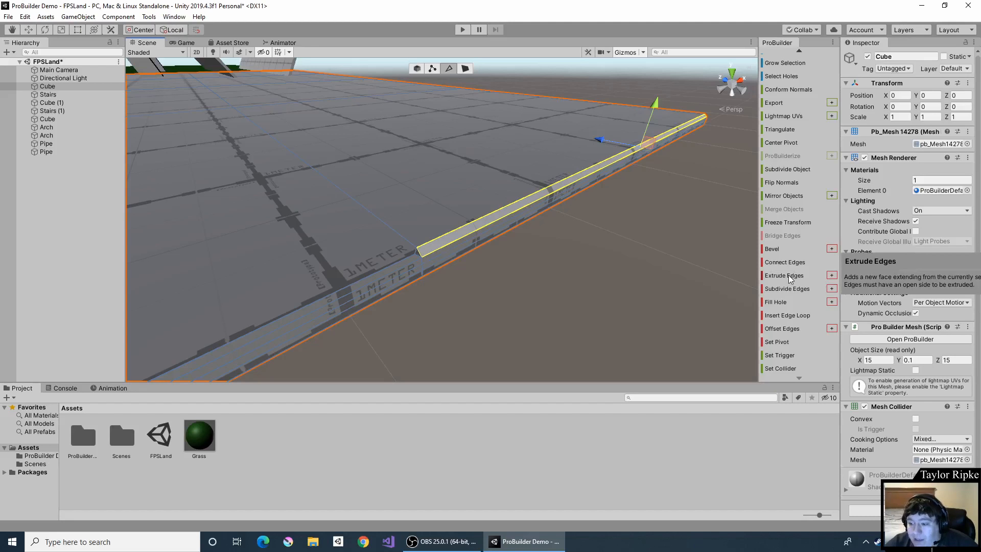
# Check the Extrude Edges settings, try extruding the beveled floor edge upward, and undo the edge edits
pyautogui.click(832, 275)
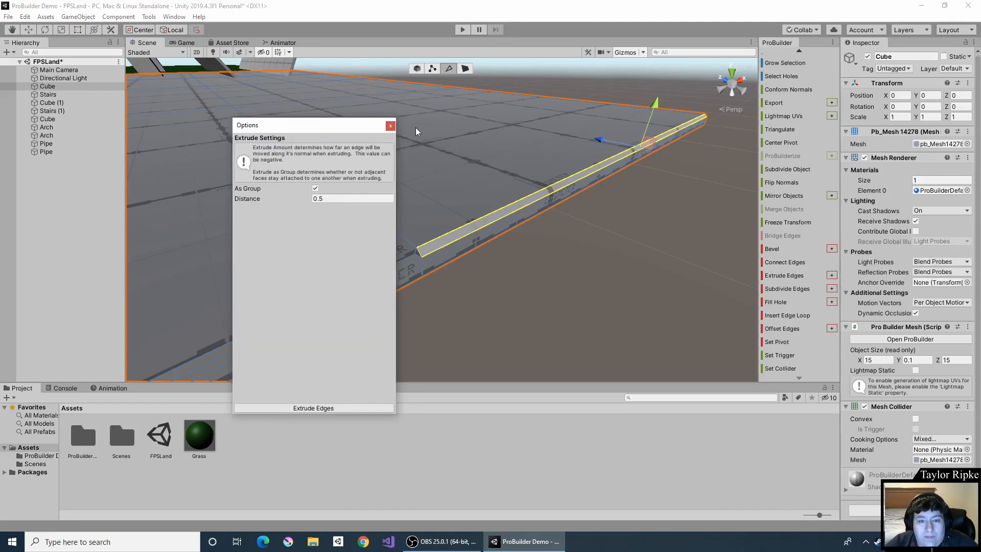
pyautogui.click(391, 125)
pyautogui.moveTo(648, 104)
pyautogui.keyDown('shift'); pyautogui.mouseDown()
pyautogui.moveTo(665, 91)
pyautogui.moveTo(664, 125)
pyautogui.moveTo(663, 93)
pyautogui.mouseUp(); pyautogui.keyUp('shift')
pyautogui.hotkey('ctrl', 'z')
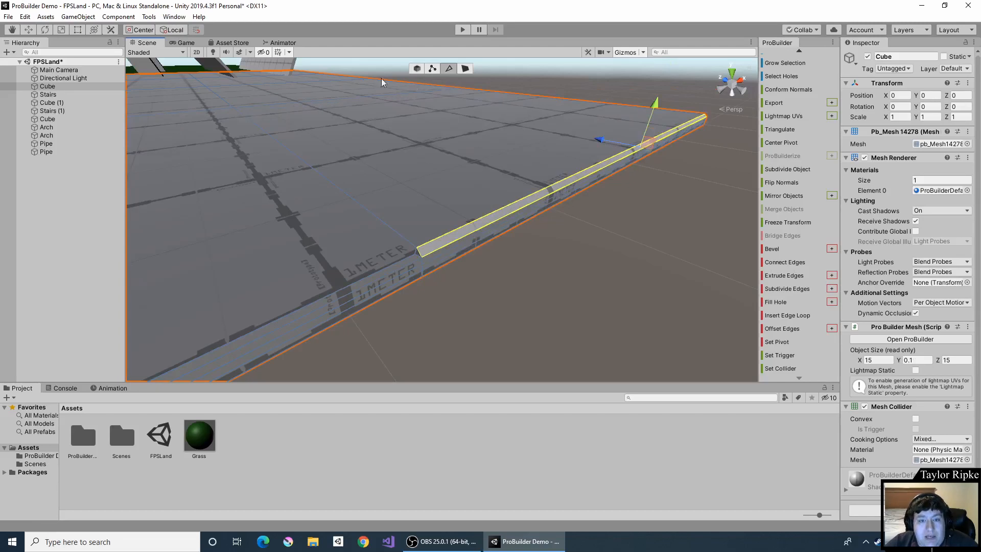
pyautogui.hotkey('ctrl', 'z')
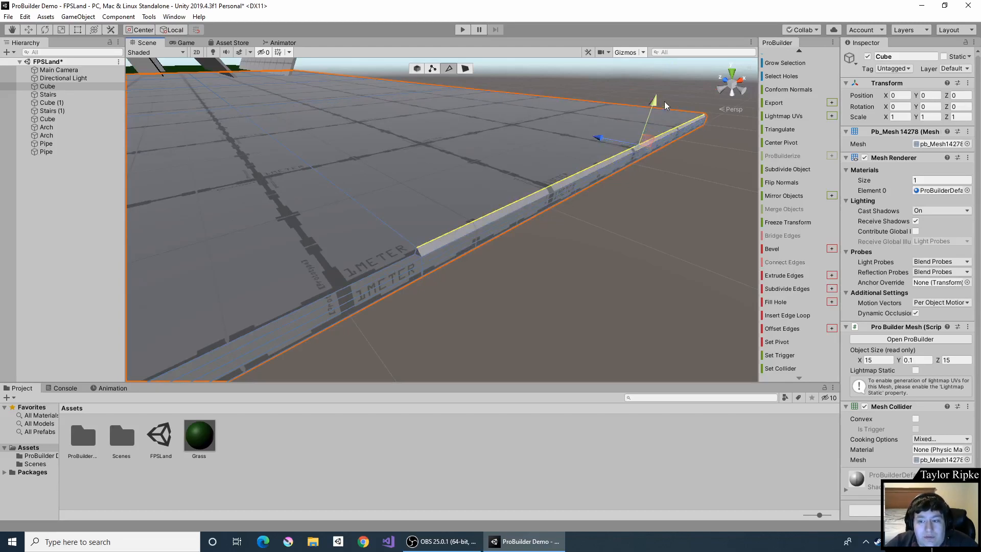
pyautogui.moveTo(664, 102)
pyautogui.keyDown('shift'); pyautogui.mouseDown()
pyautogui.moveTo(660, 84)
pyautogui.moveTo(660, 105)
pyautogui.mouseUp(); pyautogui.keyUp('shift')
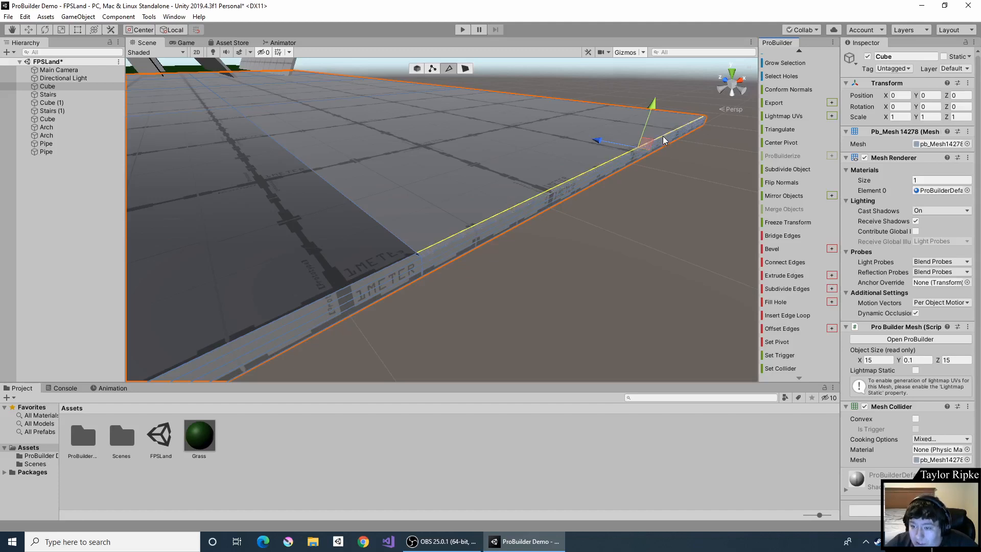
# Raise the outer top edge of the floor's corner face until the cube's height is about 0.22, undoing the extra lift
pyautogui.click(612, 161)
pyautogui.moveTo(571, 156)
pyautogui.mouseDown()
pyautogui.moveTo(587, 116)
pyautogui.moveTo(584, 145)
pyautogui.mouseUp()
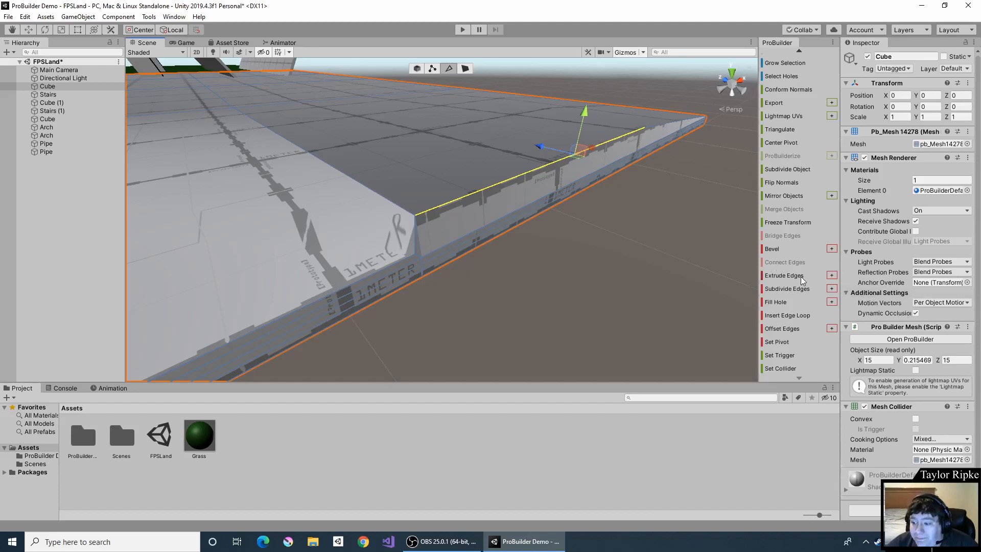
pyautogui.moveTo(588, 120); pyautogui.dragTo(596, 100)
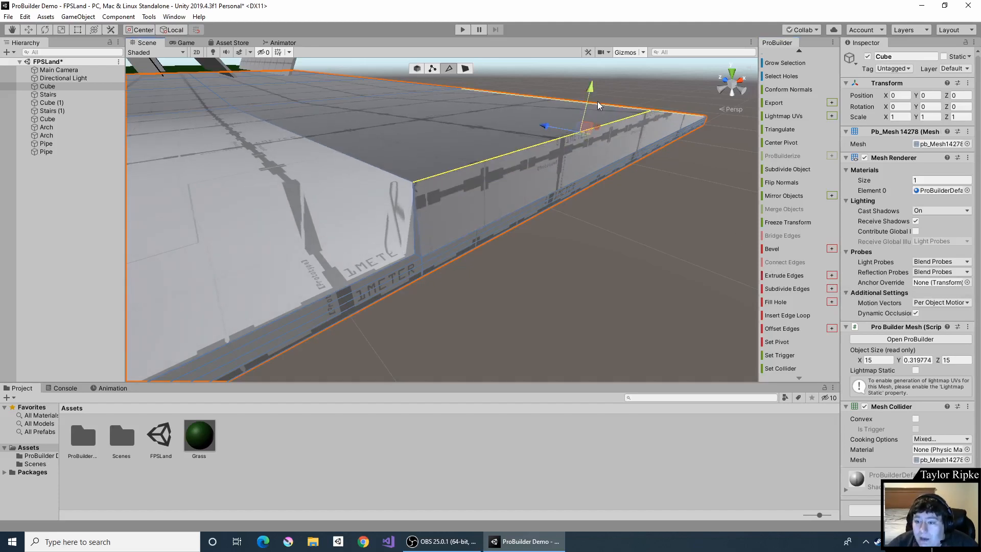
pyautogui.hotkey('ctrl', 'z')
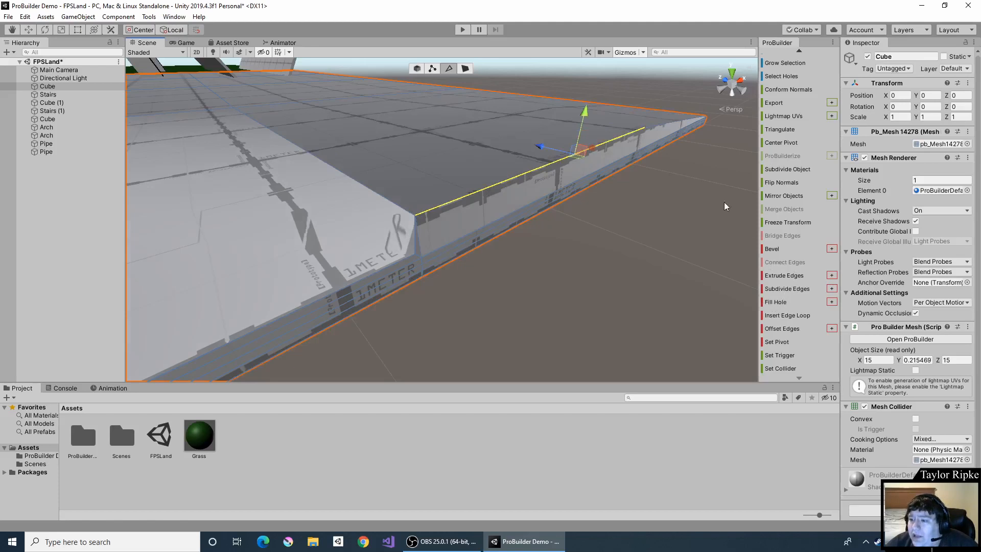
# In face selection mode, extrude the floor's corner face and raise it into a block, bringing the cube's height to about 2.78
pyautogui.press('a')
pyautogui.press('e')
pyautogui.moveTo(724, 203); pyautogui.dragTo(713, 208, button='right')
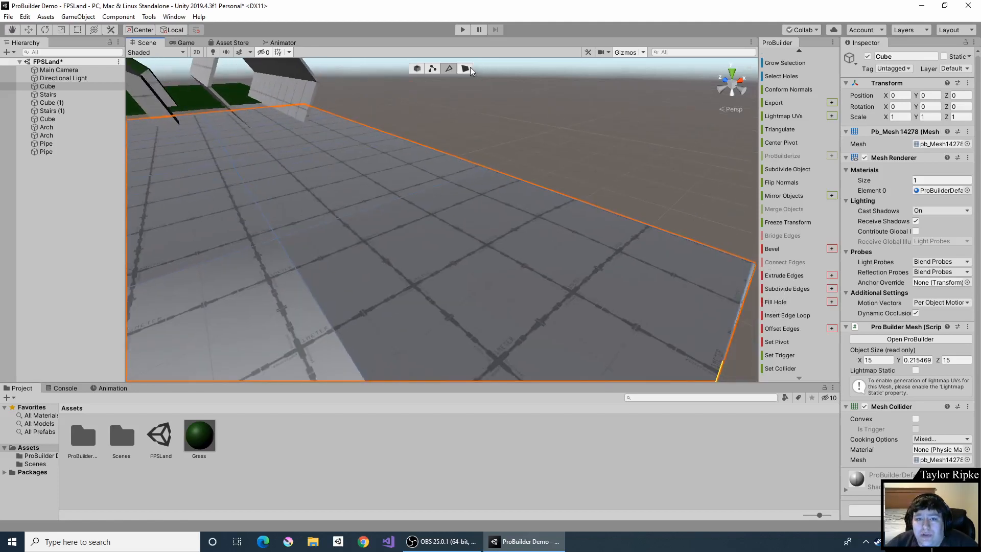
pyautogui.click(465, 69)
pyautogui.click(498, 228)
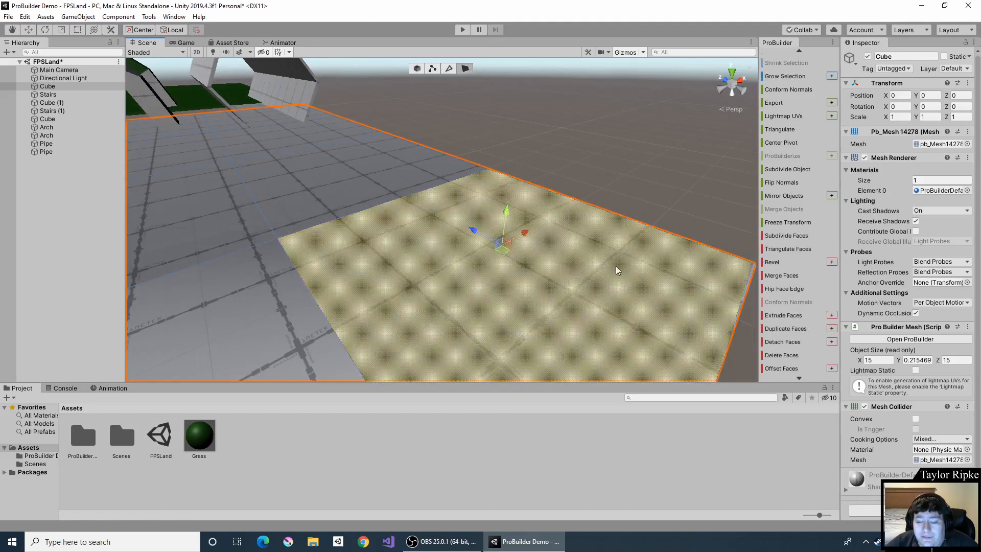
pyautogui.scroll(-3, 638, 272)
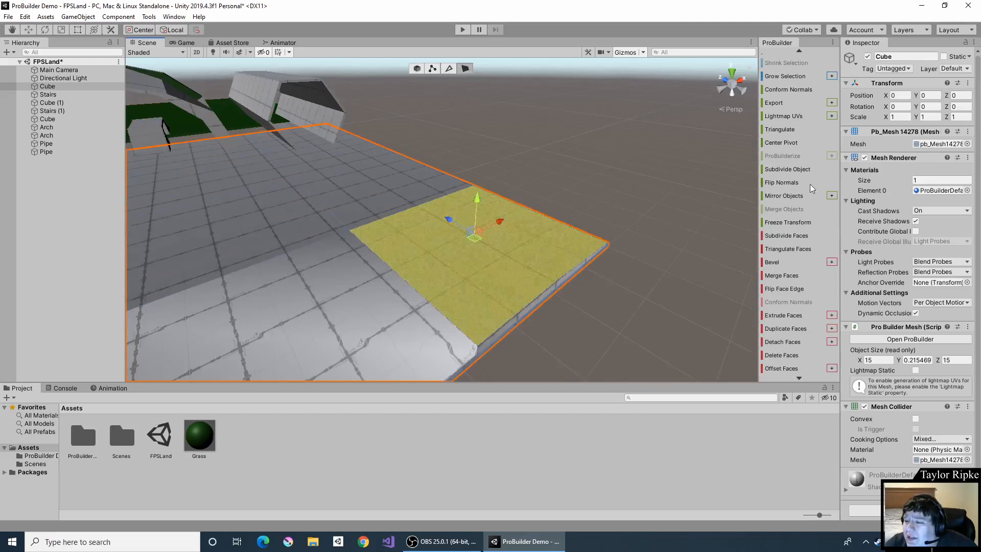
pyautogui.click(783, 315)
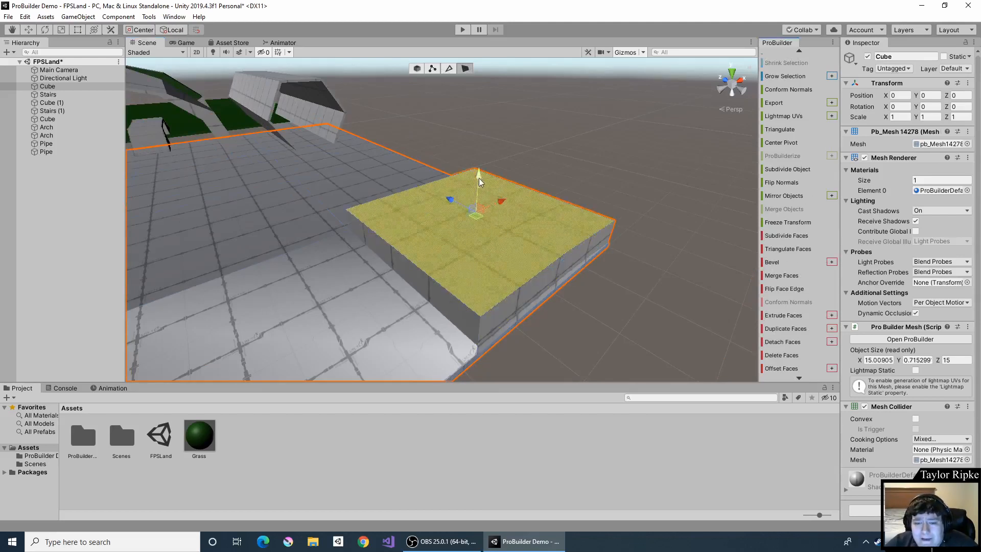
pyautogui.moveTo(478, 193); pyautogui.dragTo(495, 91)
# Extrude another outer-edge face, one face away from the corner block, and raise it until the cube's height is about 3.07
pyautogui.moveTo(307, 133); pyautogui.dragTo(477, 175, button='middle')
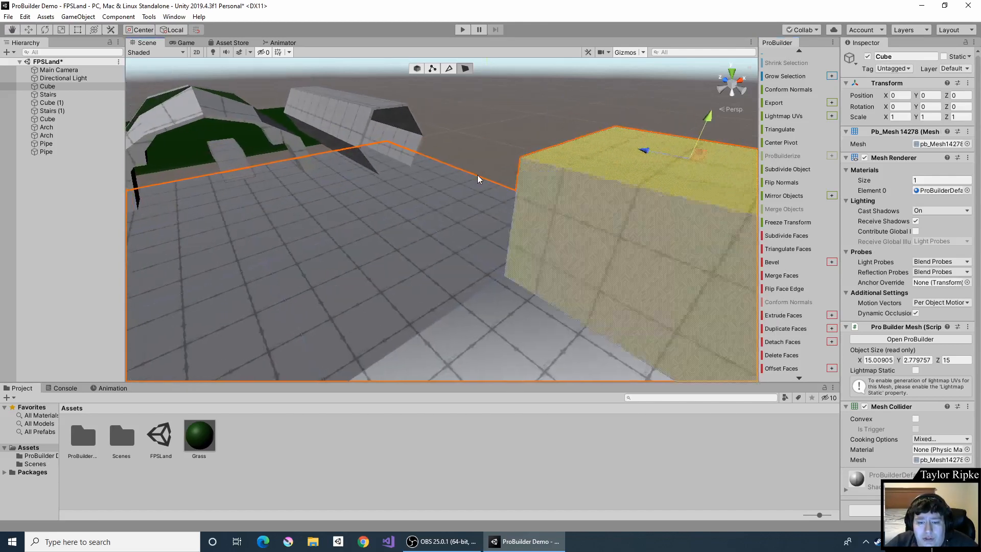
pyautogui.scroll(-5, 477, 174)
pyautogui.moveTo(467, 251); pyautogui.dragTo(450, 204, button='middle')
pyautogui.click(425, 271)
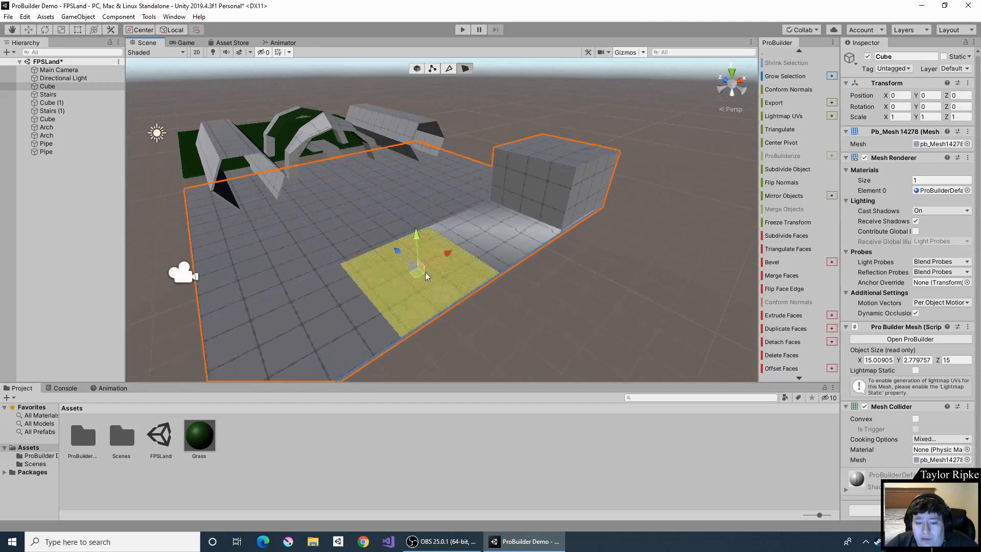
pyautogui.click(781, 316)
pyautogui.moveTo(413, 231); pyautogui.dragTo(418, 166)
# Extrude the inner floor face behind the second block and raise it until the cube's height is about 3.1
pyautogui.scroll(2, 516, 183)
pyautogui.moveTo(517, 184); pyautogui.dragTo(417, 189, button='right')
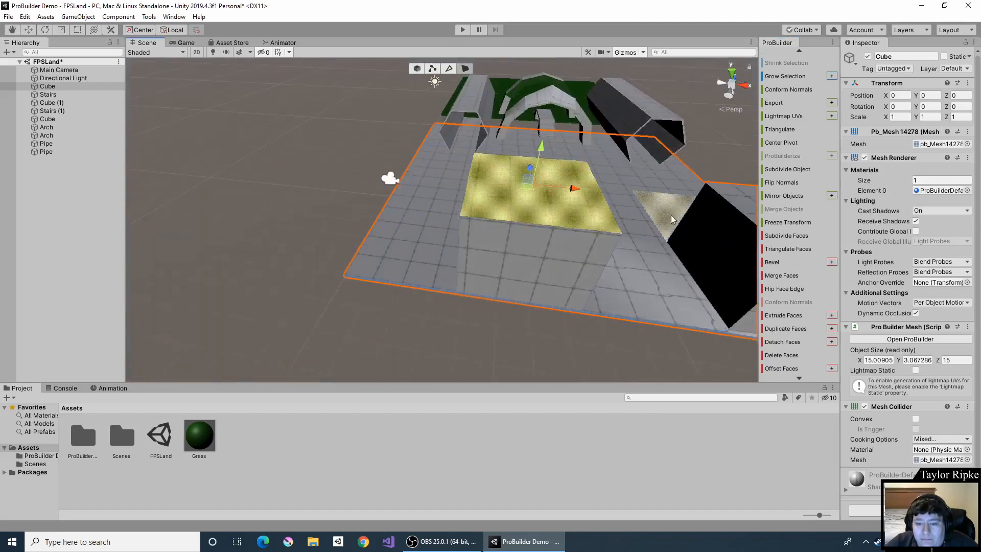
pyautogui.moveTo(670, 216); pyautogui.dragTo(616, 198, button='middle')
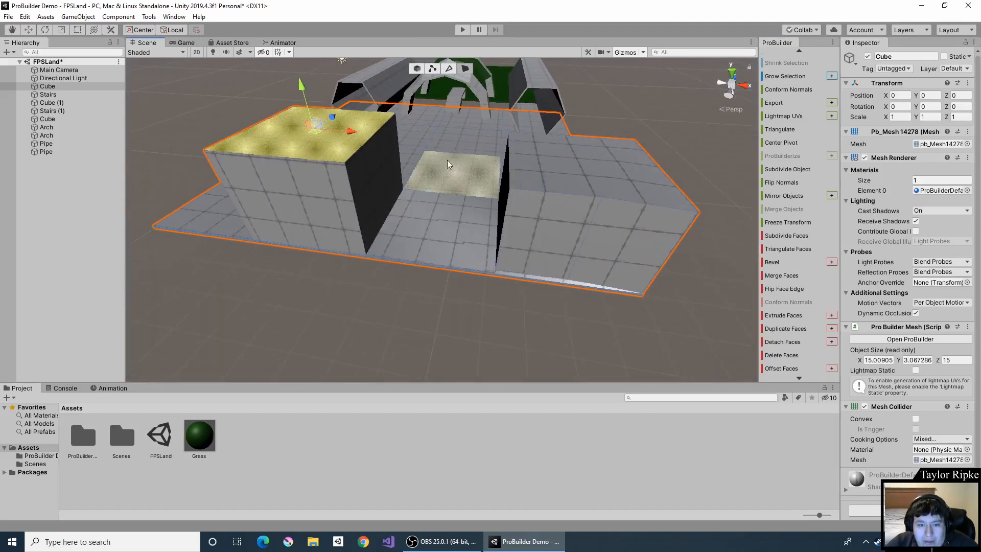
pyautogui.moveTo(447, 161); pyautogui.dragTo(320, 286, button='middle')
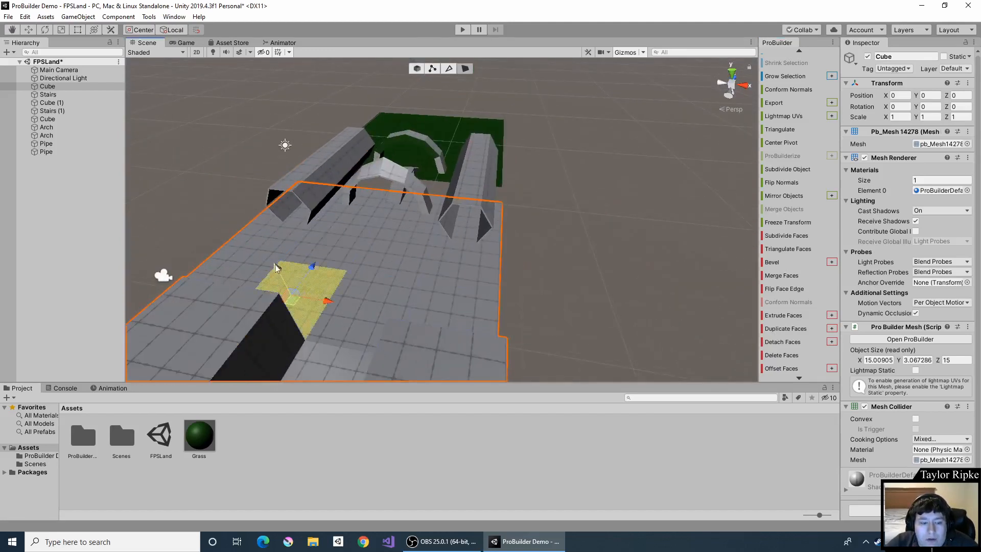
pyautogui.click(782, 315)
pyautogui.moveTo(278, 269); pyautogui.dragTo(256, 231)
pyautogui.moveTo(256, 231); pyautogui.dragTo(320, 178, button='middle')
pyautogui.moveTo(347, 255); pyautogui.dragTo(472, 250, button='right')
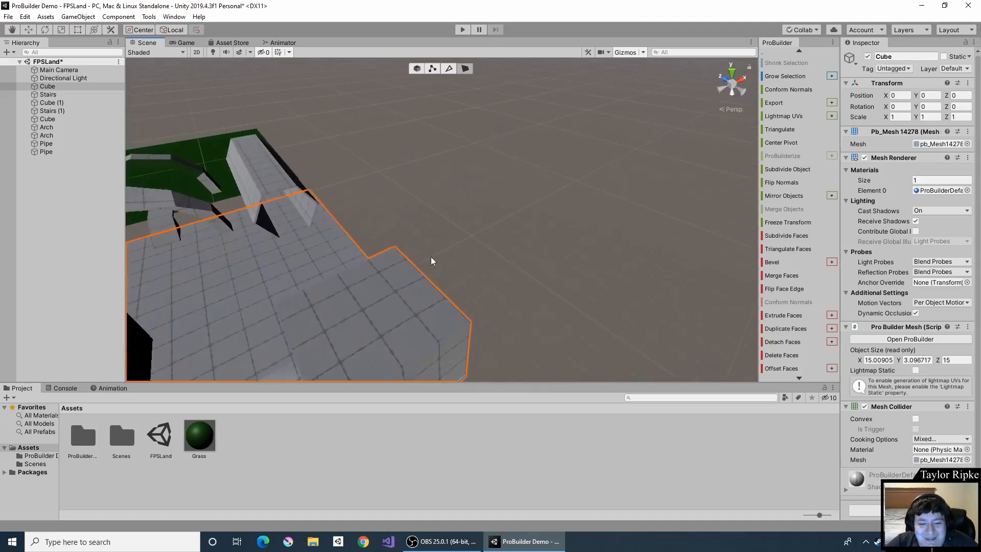
# Extrude the inner floor face behind the corner block and raise it level with the corner block's top
pyautogui.moveTo(266, 274); pyautogui.dragTo(473, 229, button='middle')
pyautogui.click(513, 243)
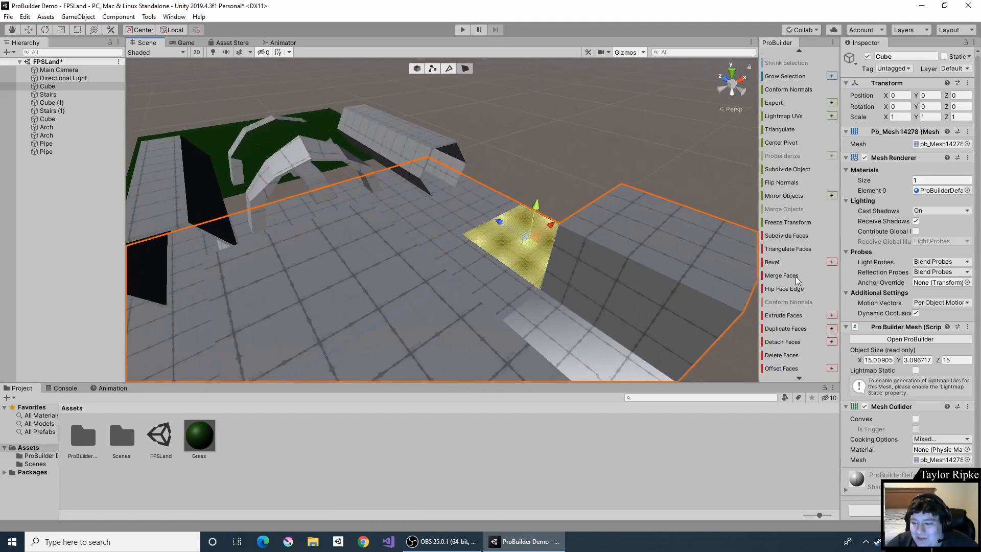
pyautogui.click(793, 316)
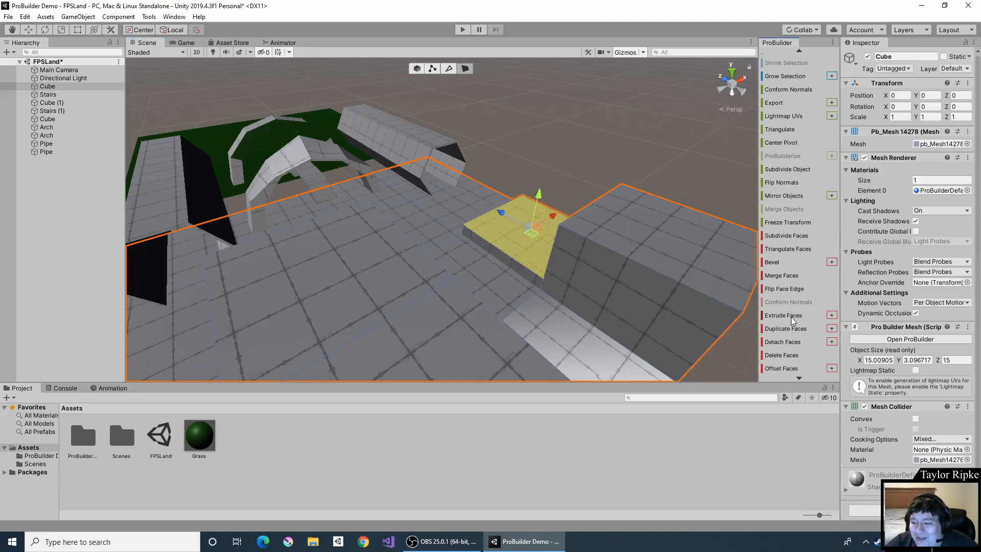
pyautogui.moveTo(544, 199); pyautogui.dragTo(551, 157)
pyautogui.scroll(-3, 593, 167)
pyautogui.moveTo(641, 207); pyautogui.dragTo(617, 167, button='middle')
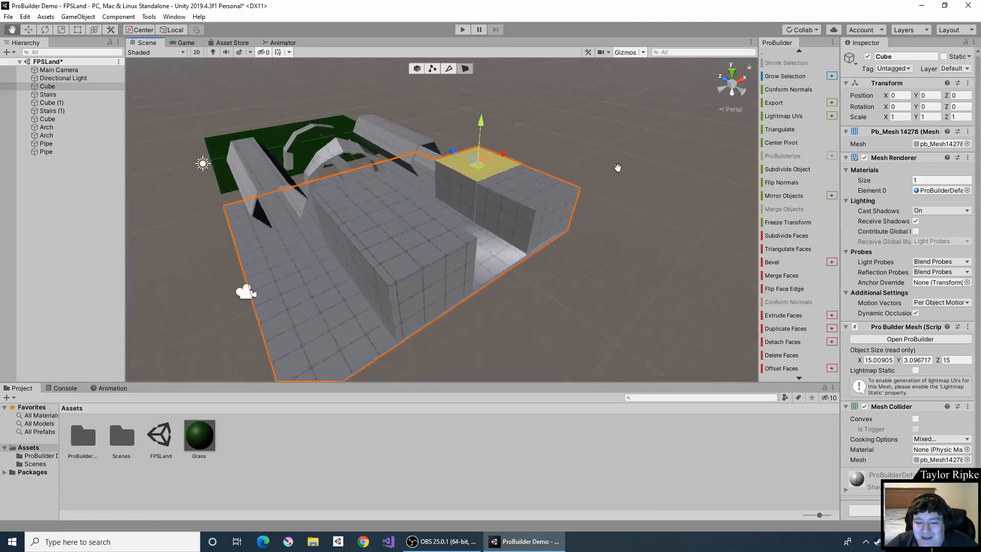
# Detach the top face of the block behind the corner block and lift it high above the level
pyautogui.moveTo(617, 166); pyautogui.dragTo(561, 148, button='right')
pyautogui.moveTo(606, 169); pyautogui.dragTo(601, 168, button='middle')
pyautogui.moveTo(615, 164); pyautogui.dragTo(556, 166, button='right')
pyautogui.moveTo(615, 198)
pyautogui.mouseDown(button='middle')
pyautogui.moveTo(627, 200)
pyautogui.moveTo(615, 199)
pyautogui.mouseUp(button='middle')
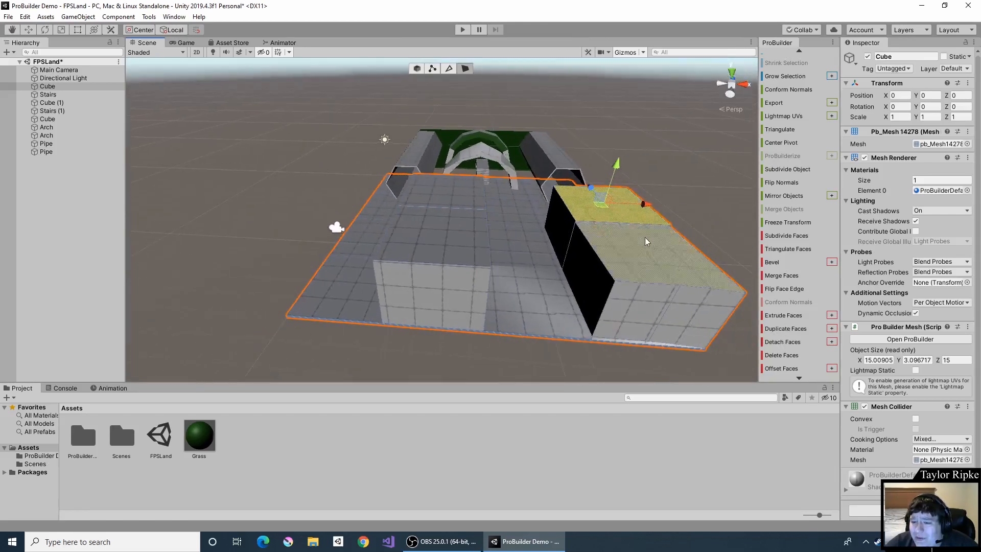
pyautogui.scroll(3, 644, 237)
pyautogui.moveTo(644, 237); pyautogui.dragTo(601, 265, button='middle')
pyautogui.moveTo(600, 265); pyautogui.dragTo(641, 264, button='right')
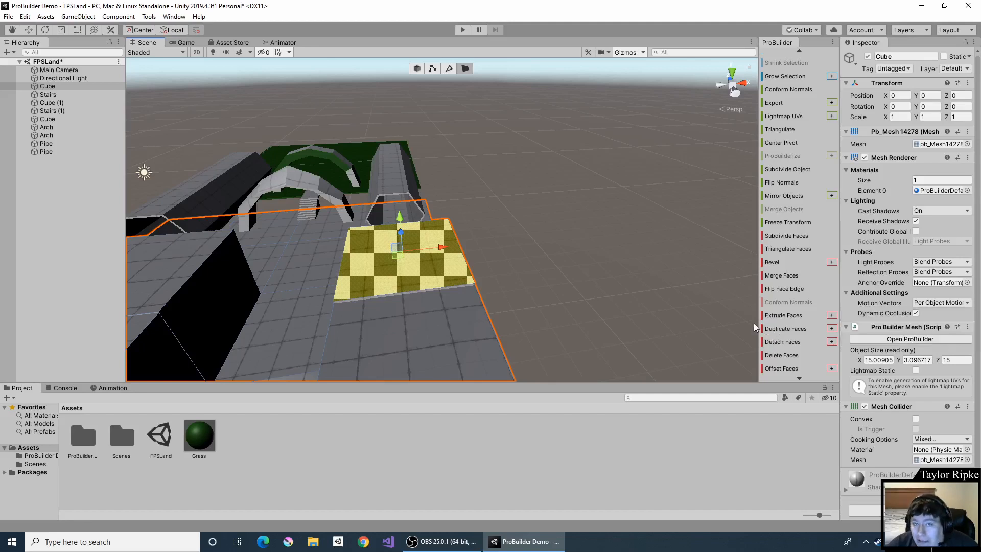
pyautogui.click(783, 341)
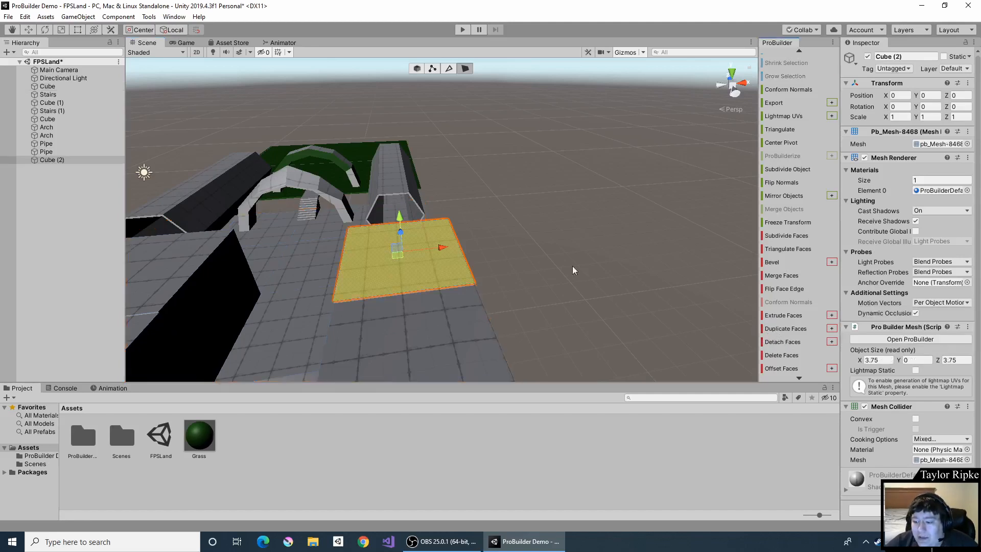
pyautogui.moveTo(401, 229); pyautogui.dragTo(400, 137)
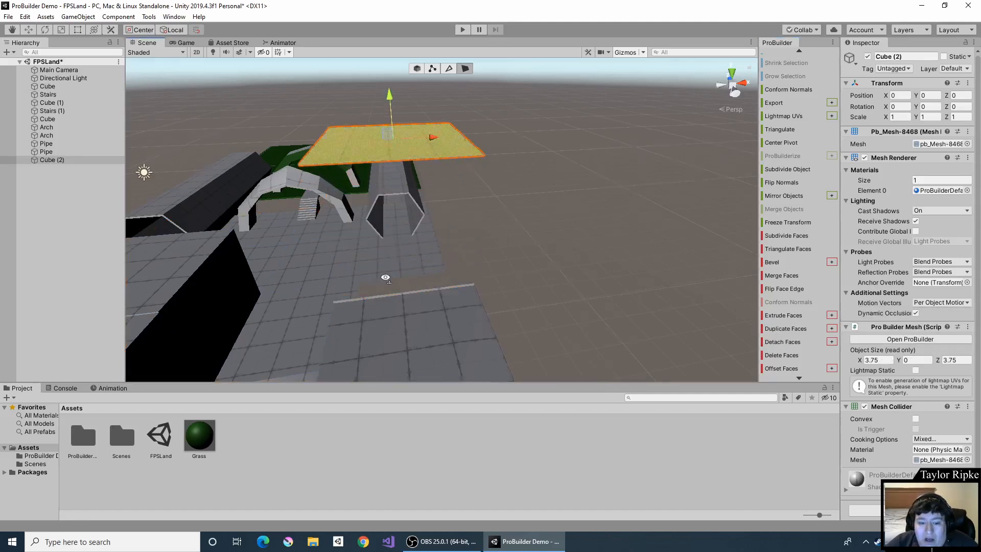
# Examine the detached face and the opening it left in the block from several angles
pyautogui.moveTo(389, 278); pyautogui.dragTo(504, 251, button='right')
pyautogui.moveTo(505, 251); pyautogui.dragTo(439, 290, button='middle')
pyautogui.moveTo(440, 290); pyautogui.dragTo(280, 277, button='right')
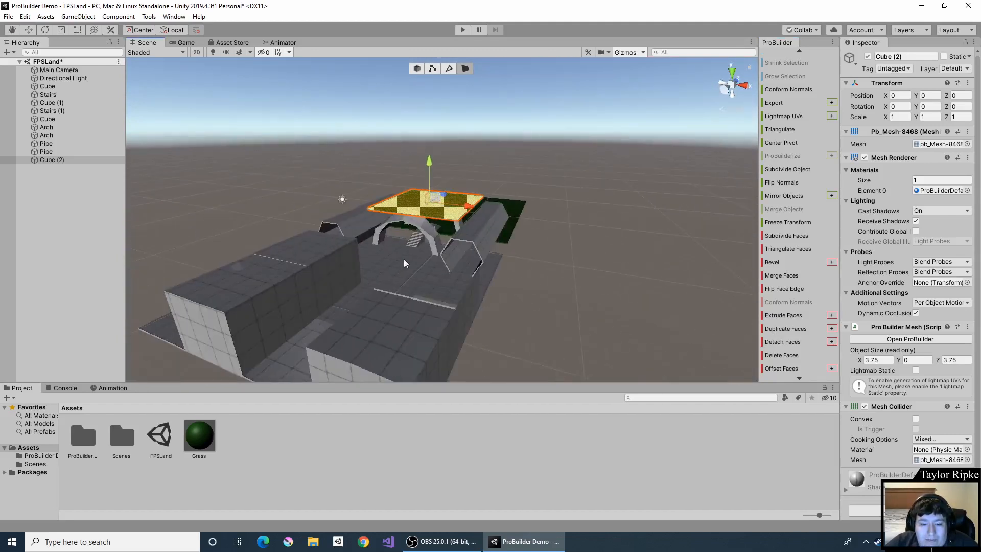
pyautogui.scroll(2, 468, 265)
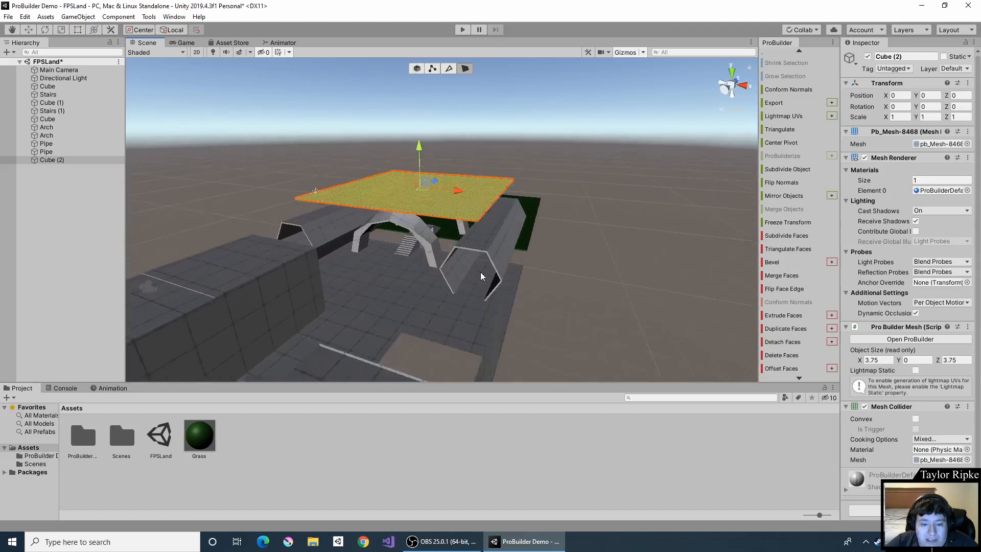
pyautogui.keyDown('alt'); pyautogui.moveTo(481, 272); pyautogui.dragTo(536, 250); pyautogui.keyUp('alt')
pyautogui.moveTo(536, 249)
pyautogui.mouseDown(button='middle')
pyautogui.moveTo(531, 243)
pyautogui.moveTo(528, 252)
pyautogui.mouseUp(button='middle')
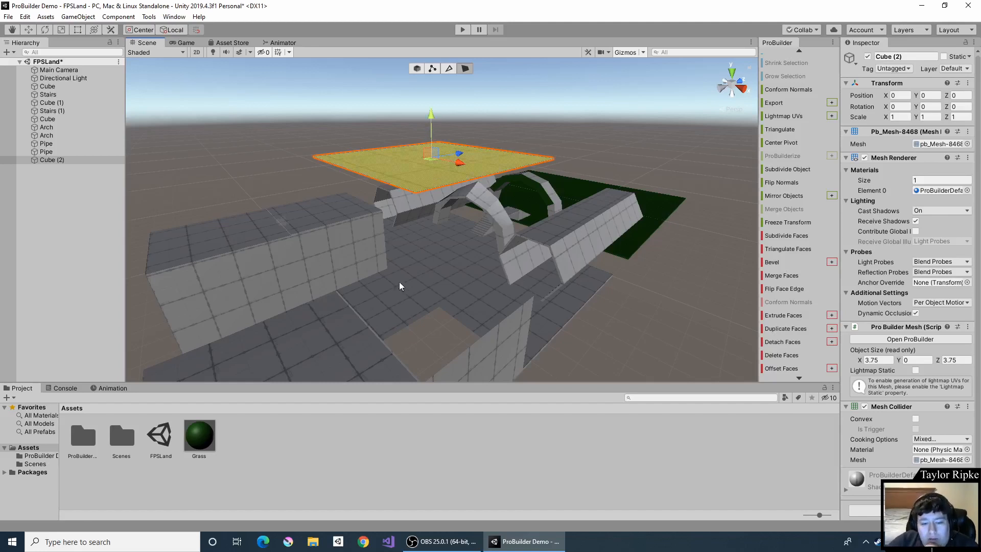
pyautogui.moveTo(364, 287); pyautogui.dragTo(530, 263, button='right')
pyautogui.scroll(5, 451, 262)
pyautogui.moveTo(451, 262); pyautogui.dragTo(530, 249, button='middle')
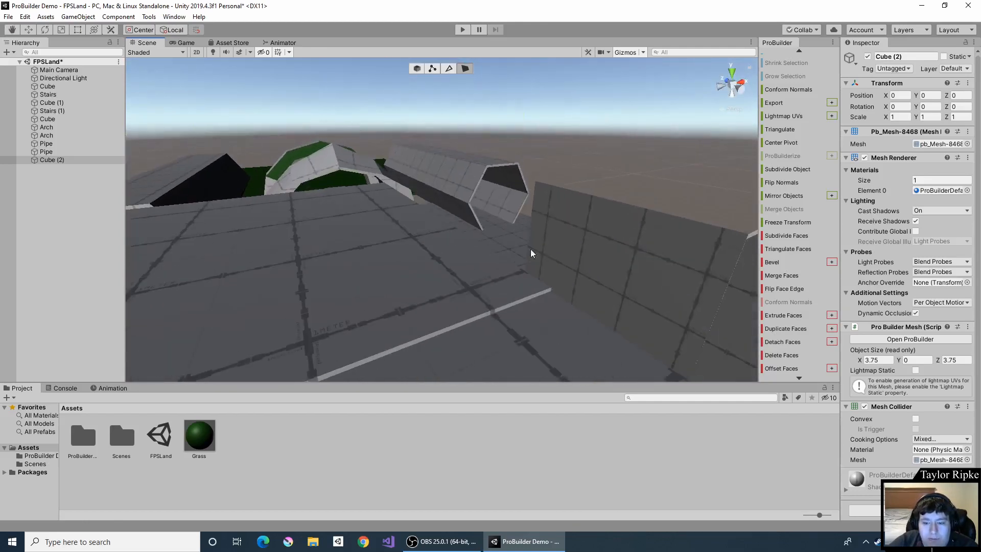
pyautogui.press('d')
pyautogui.press('e')
pyautogui.moveTo(637, 229); pyautogui.dragTo(480, 213, button='right')
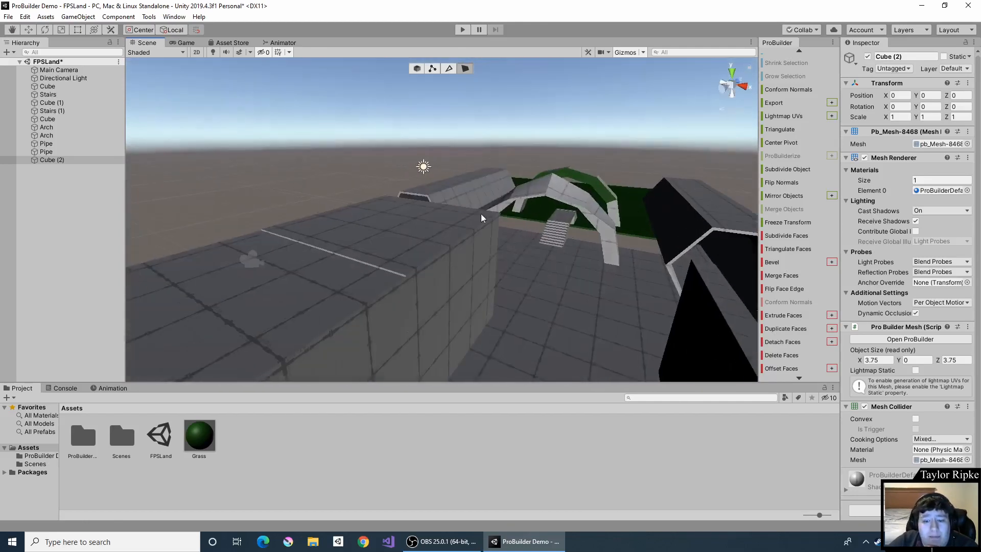
pyautogui.moveTo(564, 227); pyautogui.dragTo(531, 224, button='middle')
pyautogui.scroll(-3, 530, 226)
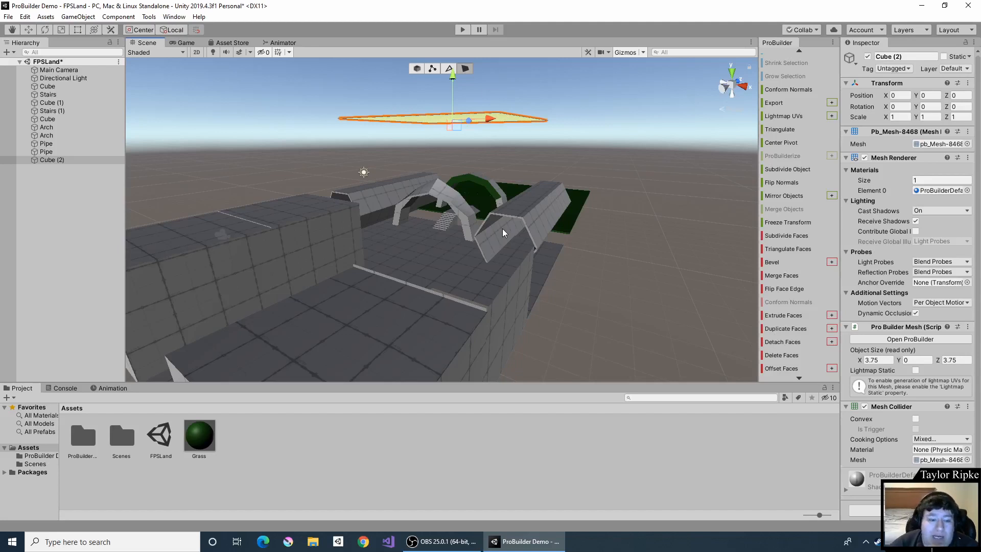
pyautogui.scroll(-4, 588, 231)
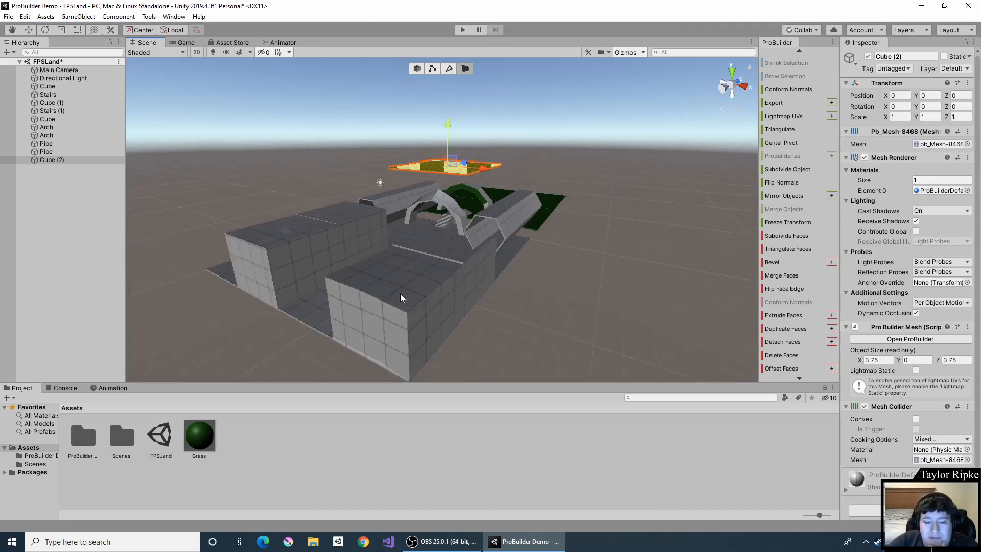
pyautogui.keyDown('alt'); pyautogui.moveTo(400, 293); pyautogui.dragTo(428, 278); pyautogui.keyUp('alt')
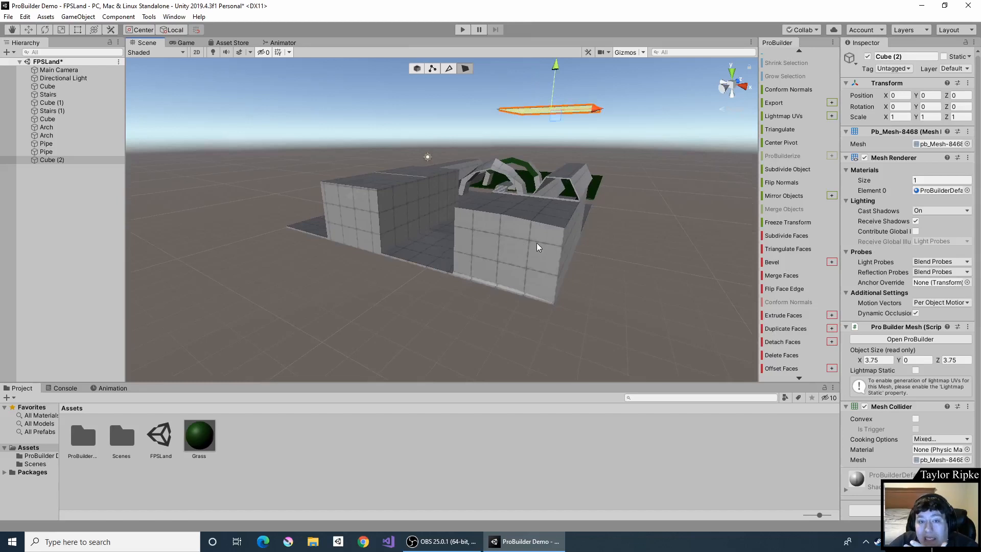
pyautogui.keyDown('alt'); pyautogui.moveTo(549, 251); pyautogui.dragTo(488, 265); pyautogui.keyUp('alt')
# Lower the detached face back onto the block's open top and inspect the block from inside and outside
pyautogui.moveTo(385, 132); pyautogui.dragTo(392, 240)
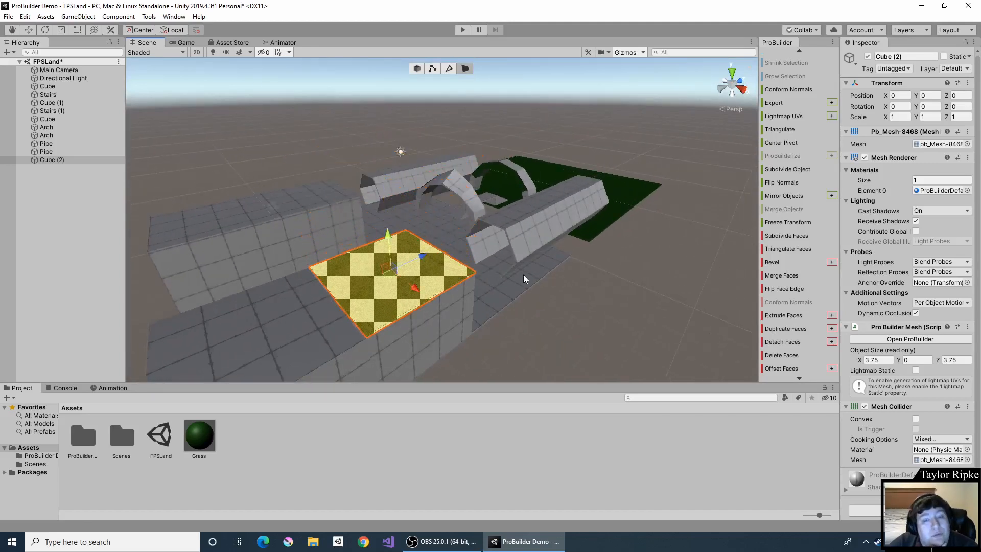
pyautogui.scroll(5, 400, 329)
pyautogui.moveTo(399, 329); pyautogui.dragTo(433, 279, button='middle')
pyautogui.moveTo(433, 279); pyautogui.dragTo(496, 196, button='right')
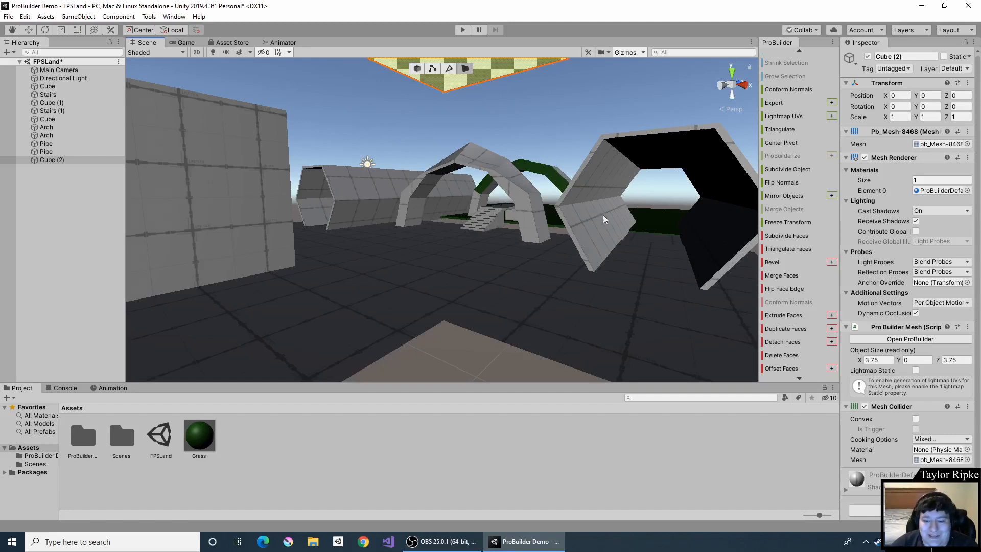
pyautogui.moveTo(605, 214); pyautogui.dragTo(484, 163, button='right')
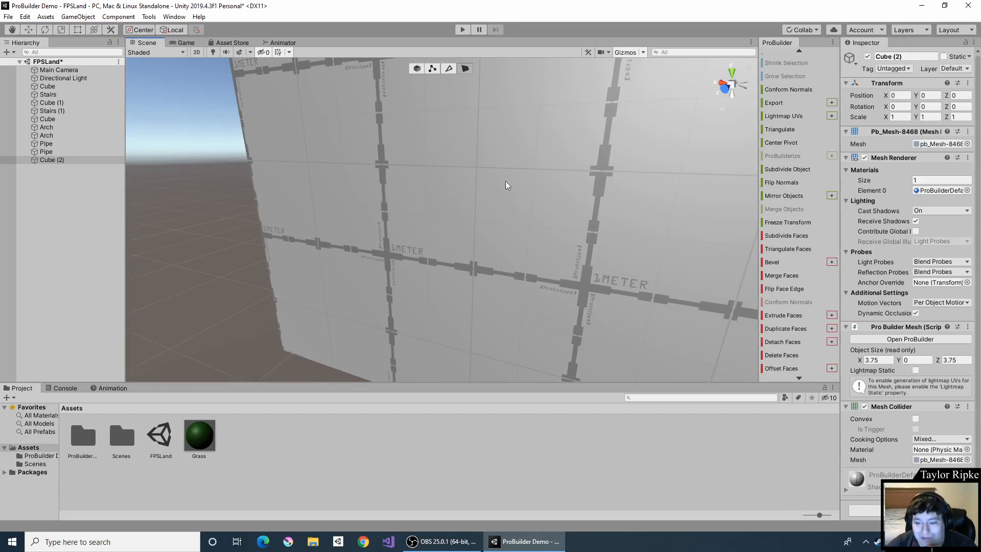
pyautogui.moveTo(505, 181); pyautogui.dragTo(342, 223, button='right')
pyautogui.scroll(-10, 362, 217)
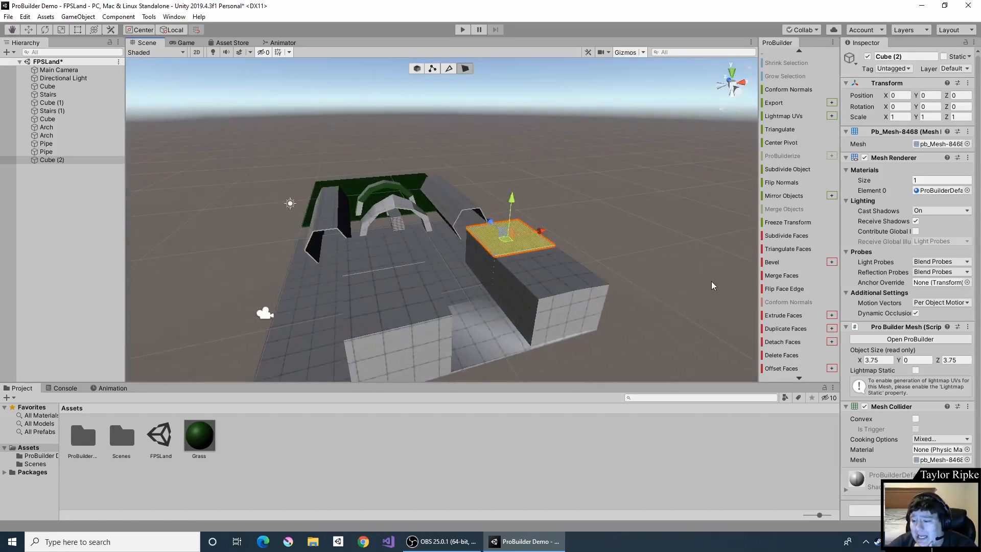
# Try to delete the detached top face
pyautogui.click(781, 355)
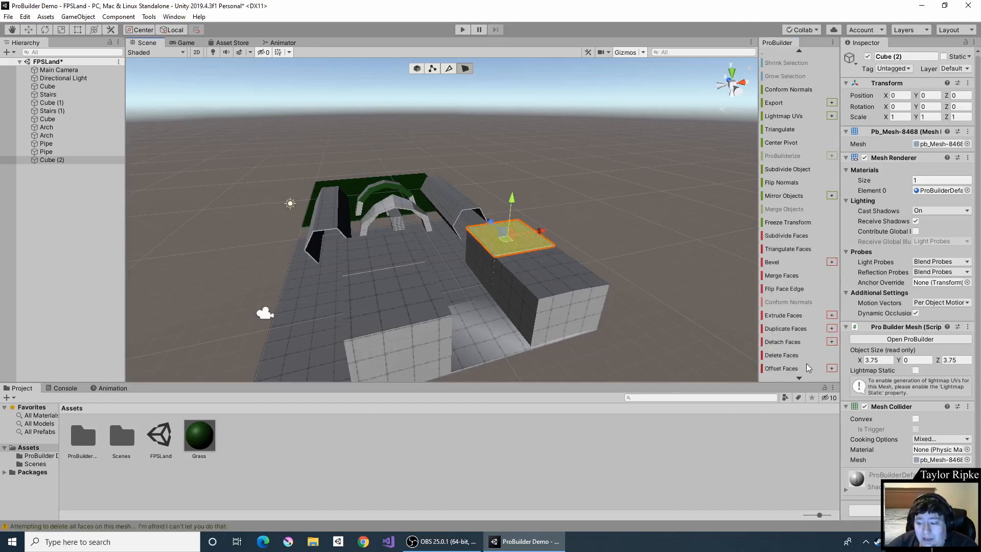
pyautogui.click(786, 357)
pyautogui.moveTo(686, 258); pyautogui.dragTo(561, 264, button='middle')
pyautogui.scroll(4, 561, 265)
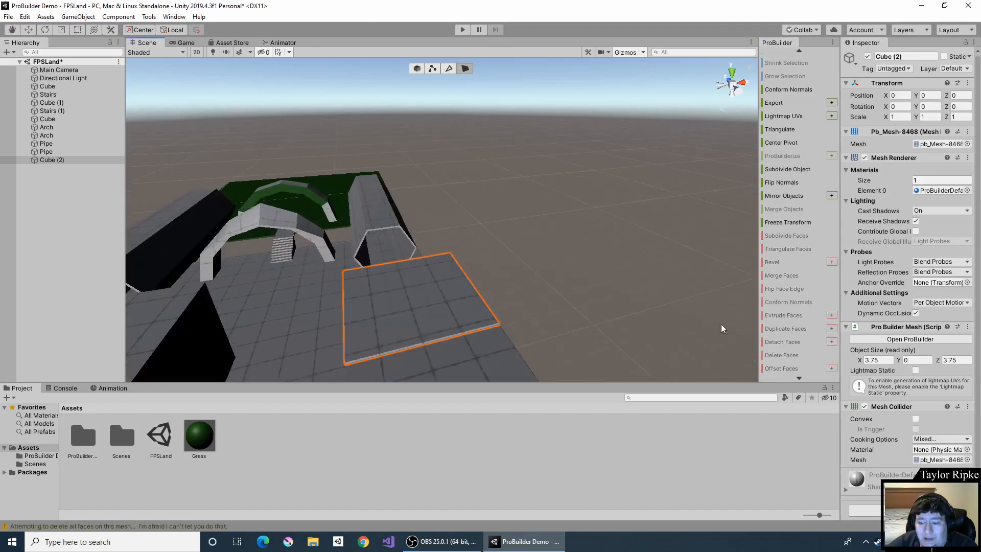
# In edge selection mode, select the detached face's edge bordering the corner block and insert an edge loop from it
pyautogui.scroll(-3, 792, 367)
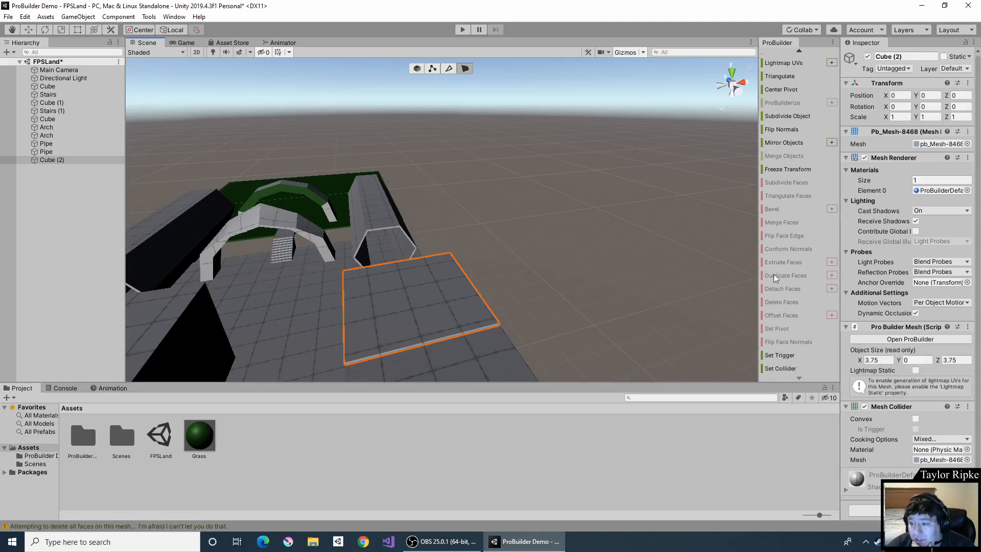
pyautogui.scroll(3, 798, 265)
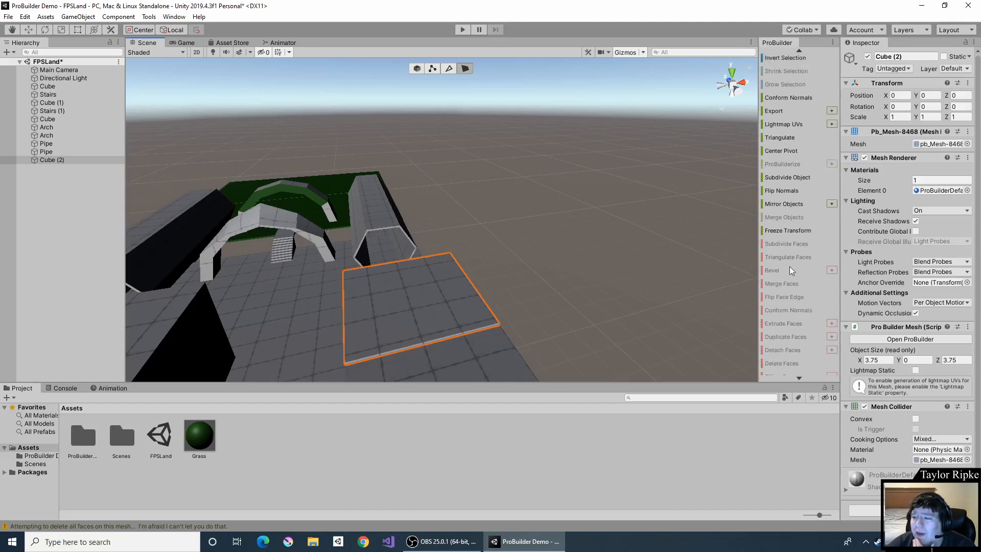
pyautogui.click(449, 70)
pyautogui.click(428, 322)
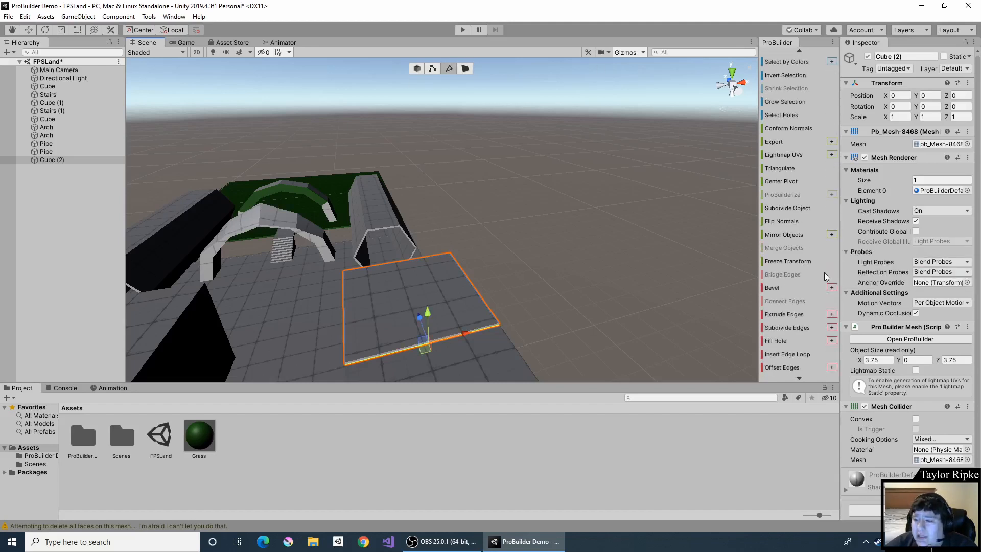
pyautogui.scroll(-2, 801, 206)
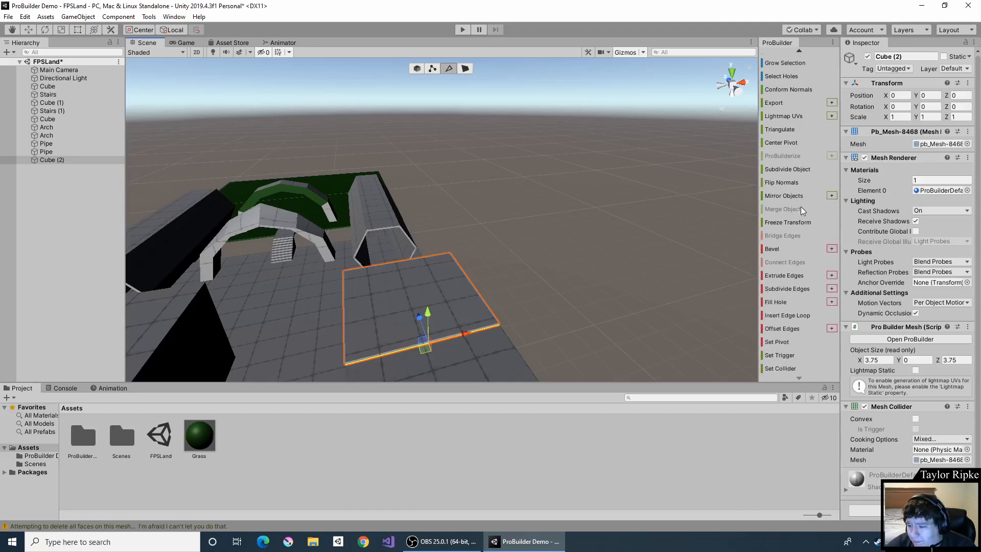
pyautogui.click(792, 316)
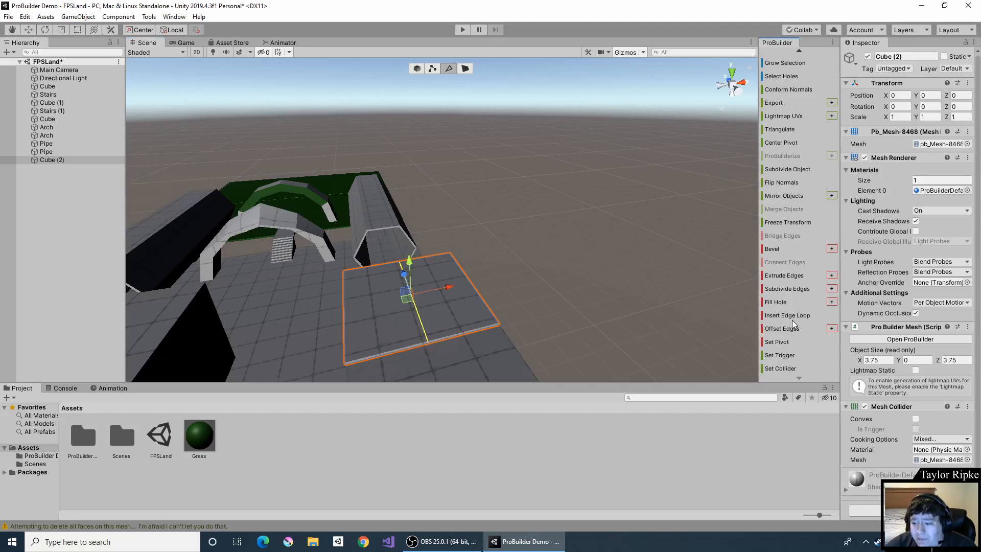
# Move the inserted edge loop close to the corridor-side edge of the detached face, leaving a narrow strip
pyautogui.scroll(-3, 532, 306)
pyautogui.moveTo(531, 305); pyautogui.dragTo(608, 281, button='middle')
pyautogui.scroll(4, 497, 262)
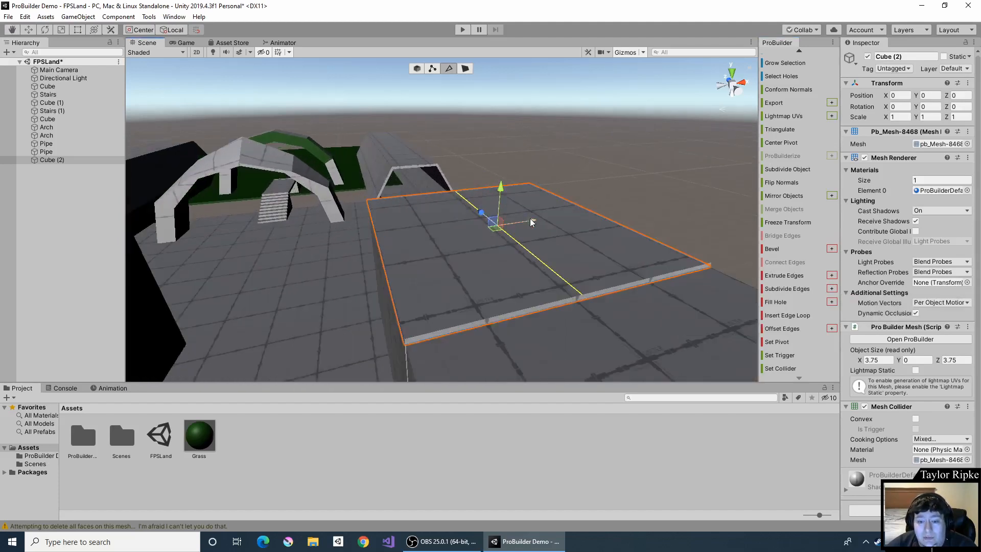
pyautogui.moveTo(531, 221)
pyautogui.mouseDown()
pyautogui.moveTo(564, 215)
pyautogui.moveTo(517, 225)
pyautogui.mouseUp()
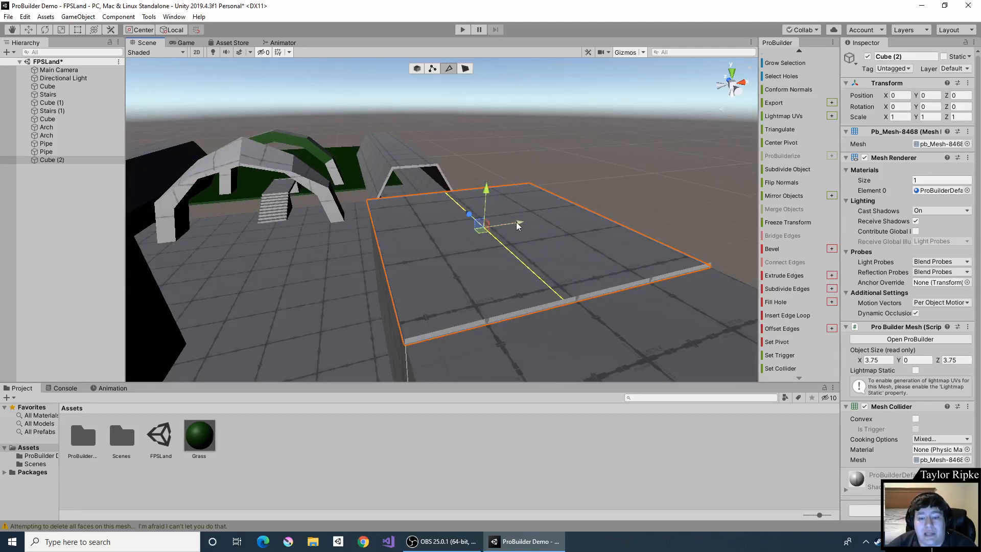
pyautogui.moveTo(516, 224); pyautogui.dragTo(442, 273)
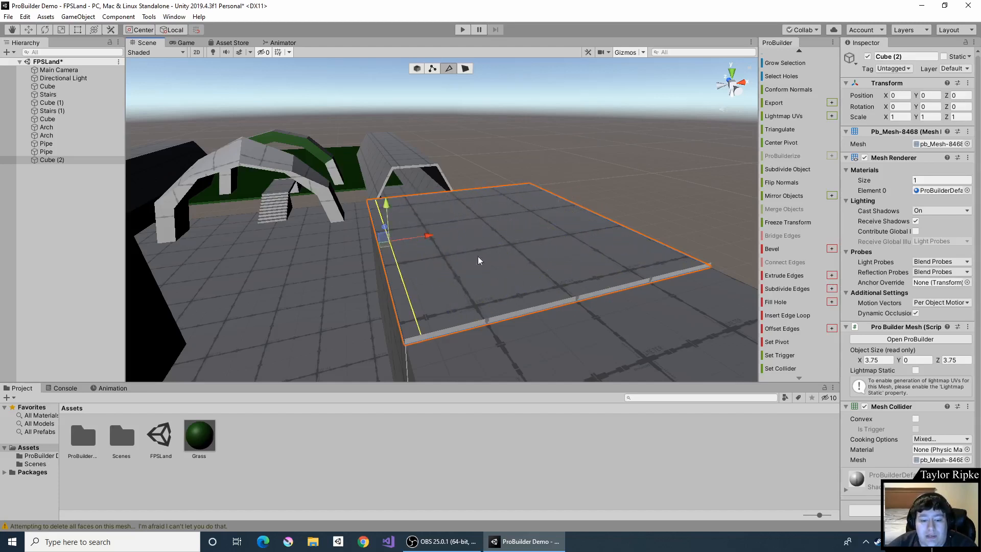
# In face selection mode, extrude the narrow strip and raise it into a wall, bringing Cube (2)'s height to about 2.14
pyautogui.click(465, 63)
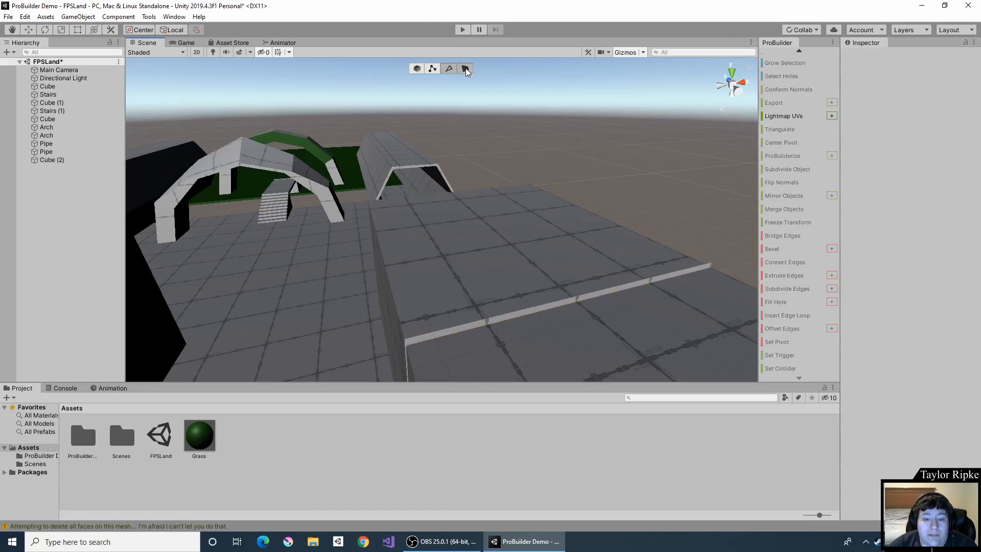
pyautogui.click(465, 68)
pyautogui.click(469, 210)
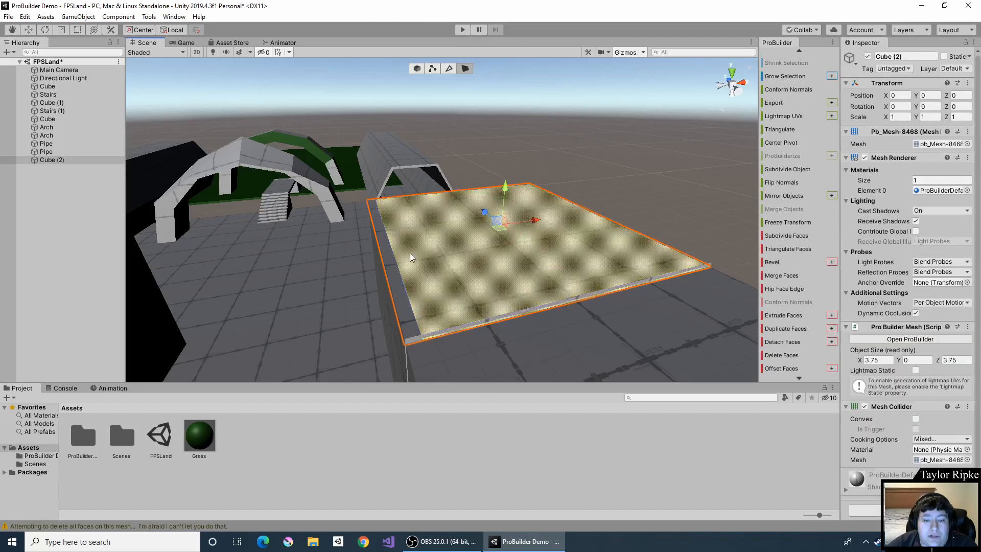
pyautogui.click(397, 277)
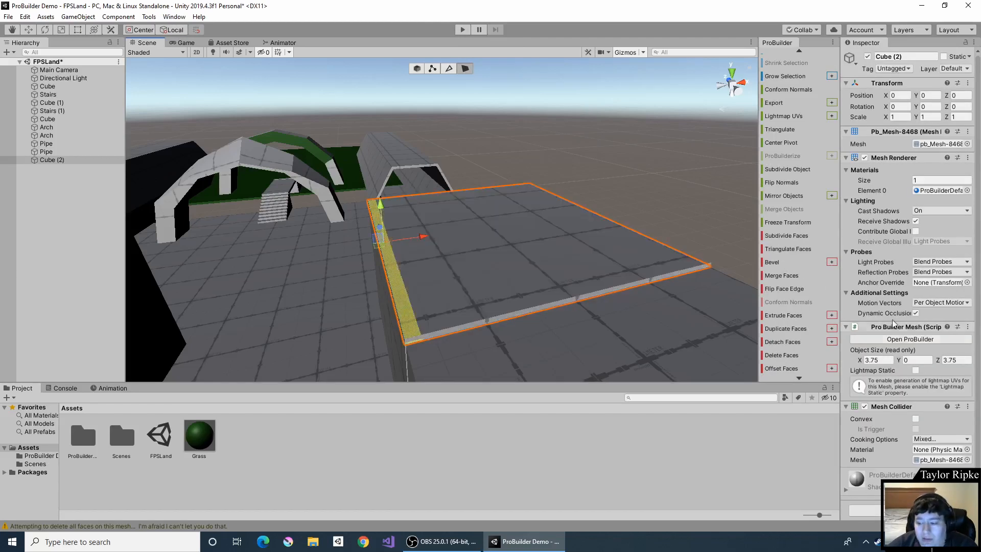
pyautogui.click(785, 315)
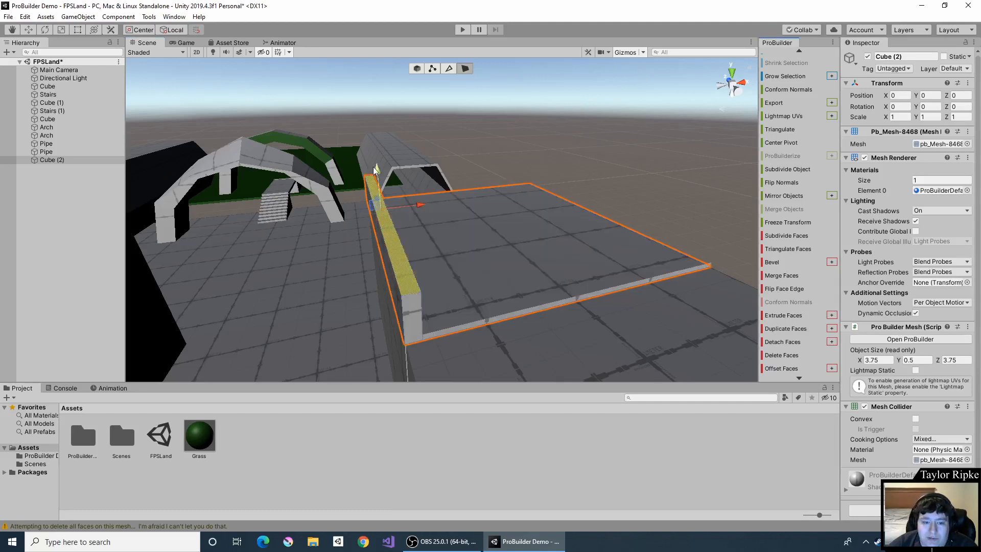
pyautogui.moveTo(373, 167); pyautogui.dragTo(408, 66)
# Look over the raised wall and the surrounding level from several angles and review the available ProBuilder tools
pyautogui.moveTo(600, 115); pyautogui.dragTo(470, 172, button='middle')
pyautogui.scroll(-3, 471, 172)
pyautogui.moveTo(488, 225); pyautogui.dragTo(494, 210, button='middle')
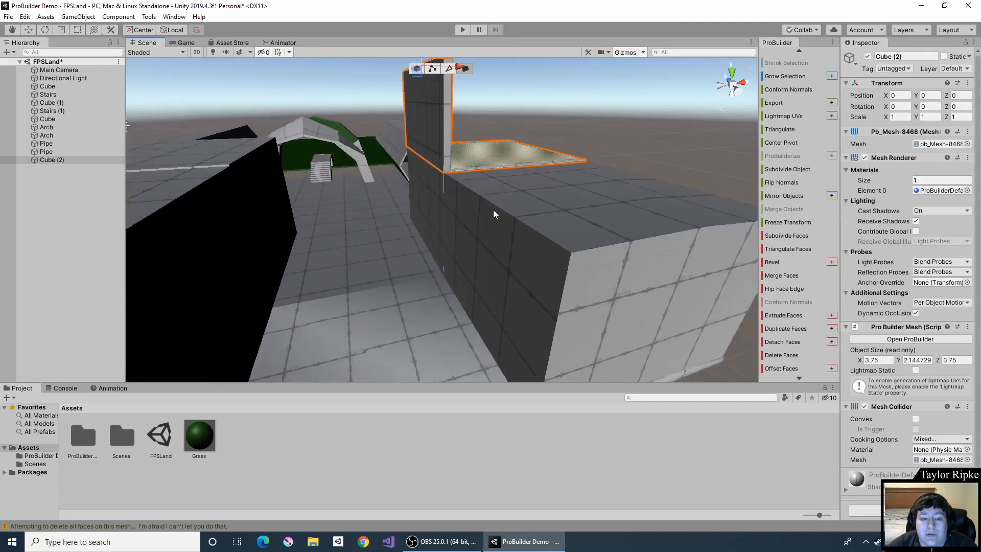
pyautogui.scroll(-5, 492, 209)
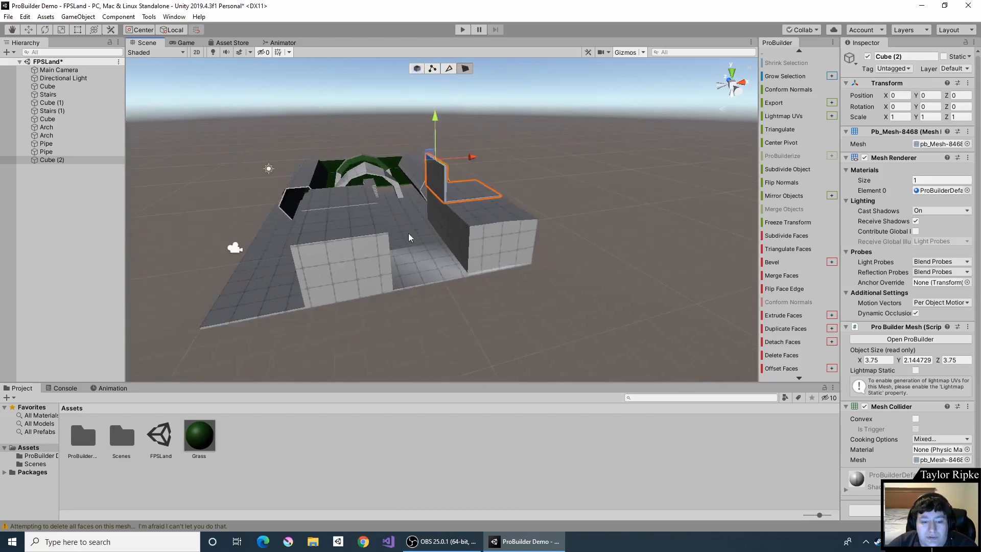
pyautogui.moveTo(469, 216); pyautogui.dragTo(435, 229, button='middle')
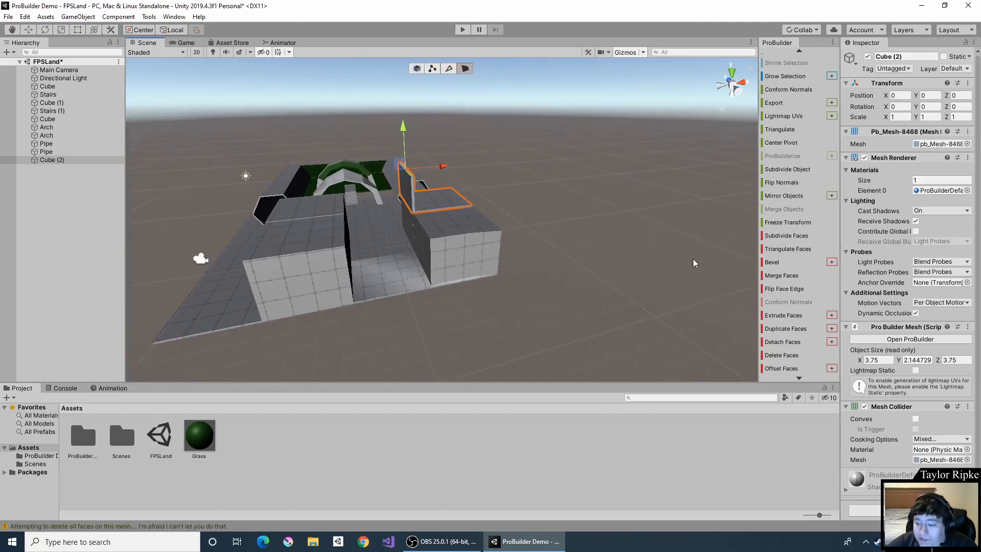
pyautogui.scroll(5, 811, 227)
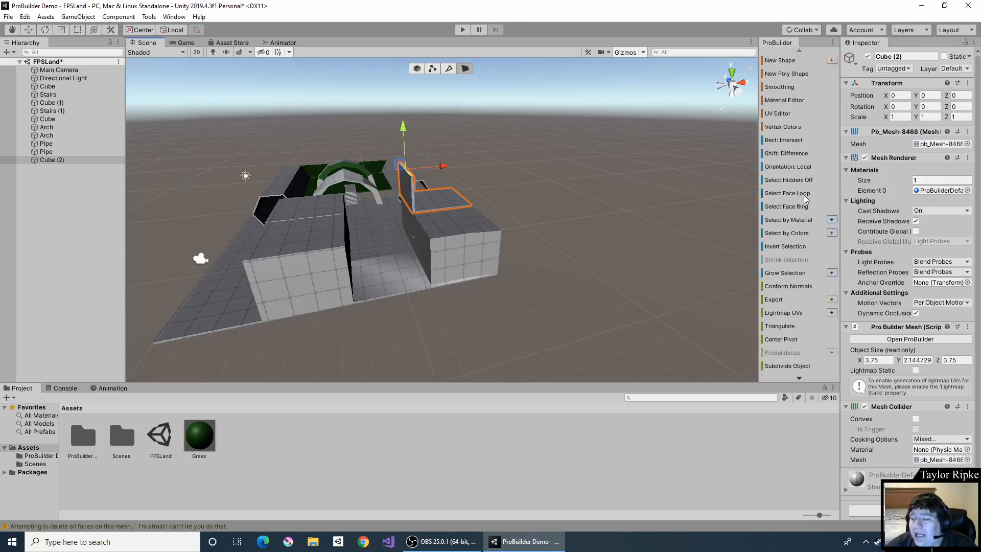
pyautogui.keyDown('alt'); pyautogui.moveTo(501, 220); pyautogui.dragTo(475, 225); pyautogui.keyUp('alt')
pyautogui.moveTo(474, 225); pyautogui.dragTo(493, 237, button='middle')
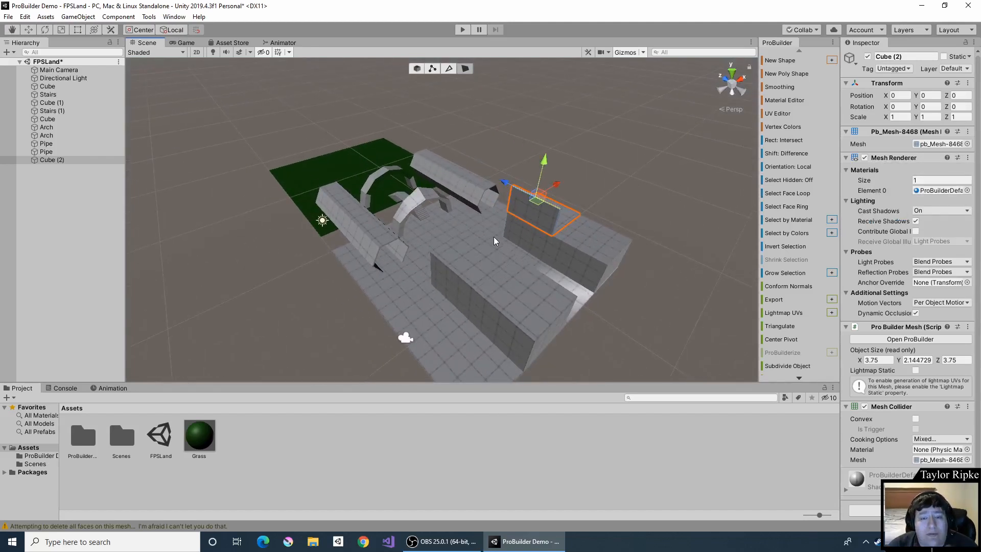